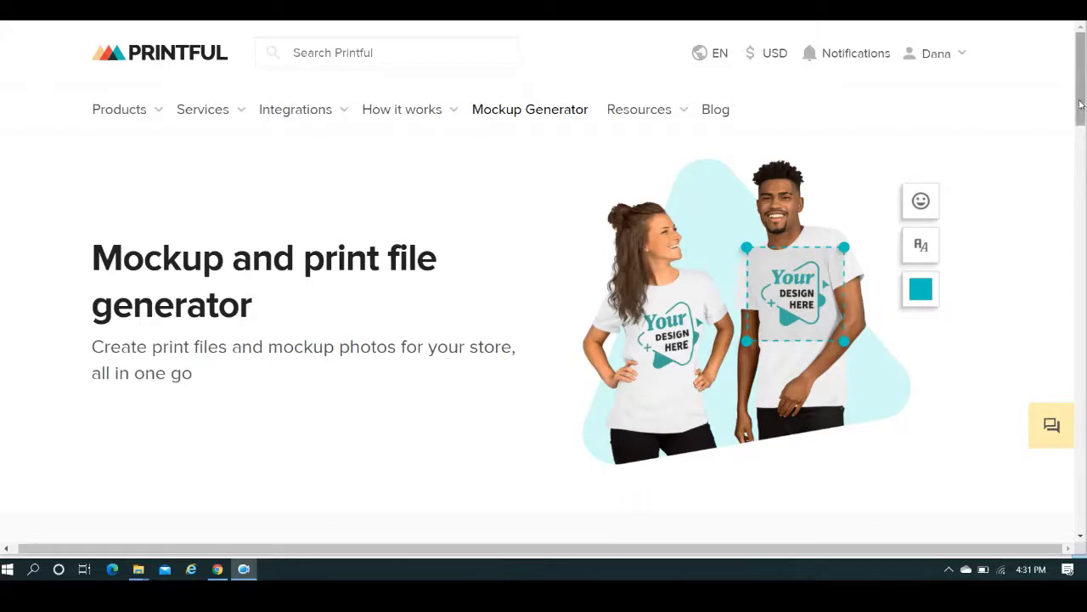
# Step: Scroll through Printful's Mockup Generator page before moving to Etsy's 't shirt' results
pyautogui.moveTo(1081, 103); pyautogui.dragTo(1078, 74)
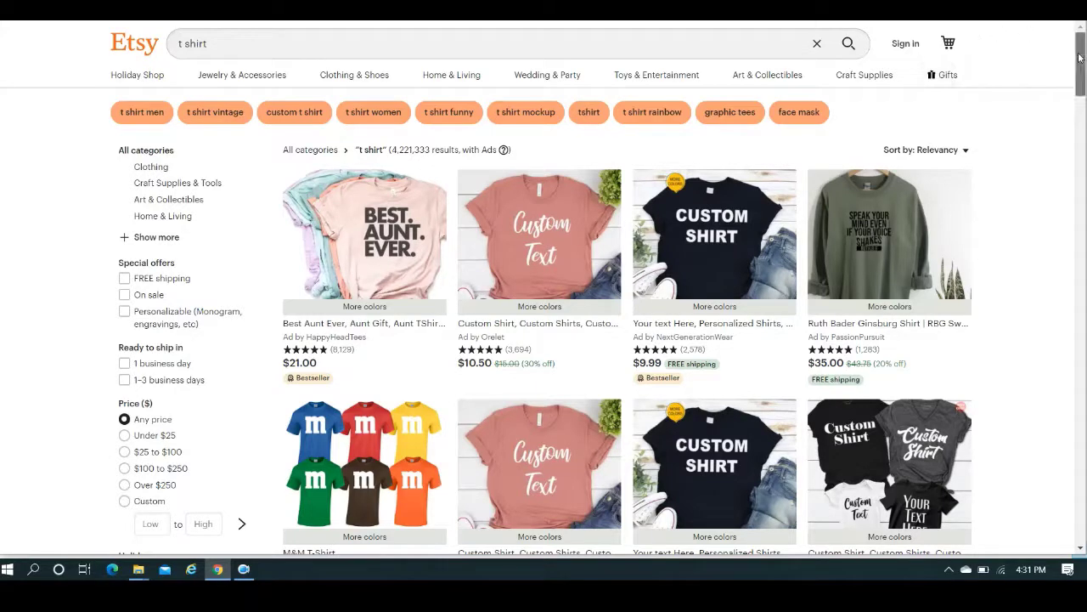
# Step: Scroll through Etsy's 't shirt' listings for design ideas
pyautogui.moveTo(1082, 53); pyautogui.dragTo(1083, 92)
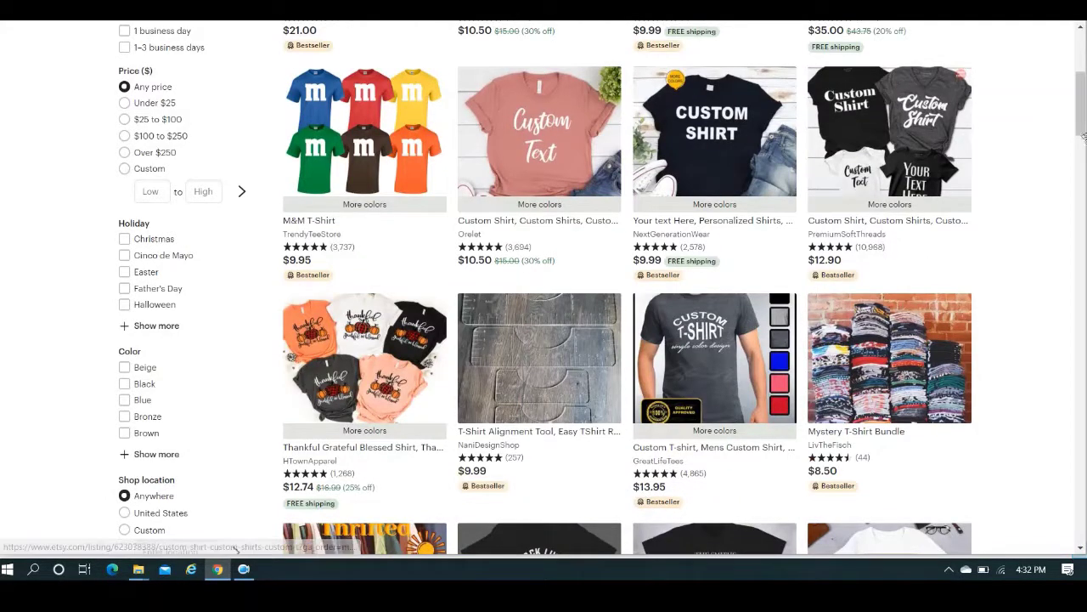
pyautogui.moveTo(1081, 119); pyautogui.dragTo(1079, 61)
pyautogui.click(1080, 107)
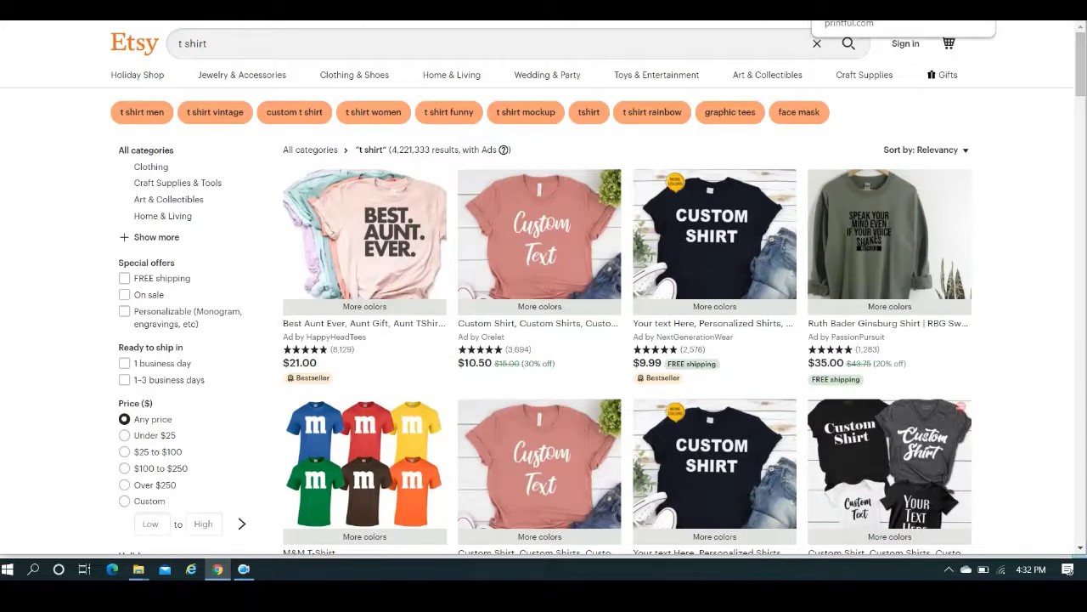
pyautogui.moveTo(1080, 64)
pyautogui.mouseDown()
pyautogui.moveTo(1082, 304)
pyautogui.moveTo(1081, 68)
pyautogui.mouseUp()
# Step: Switch between the Printful and Etsy tabs, ending on Printful's recent products list
pyautogui.click(849, 11)
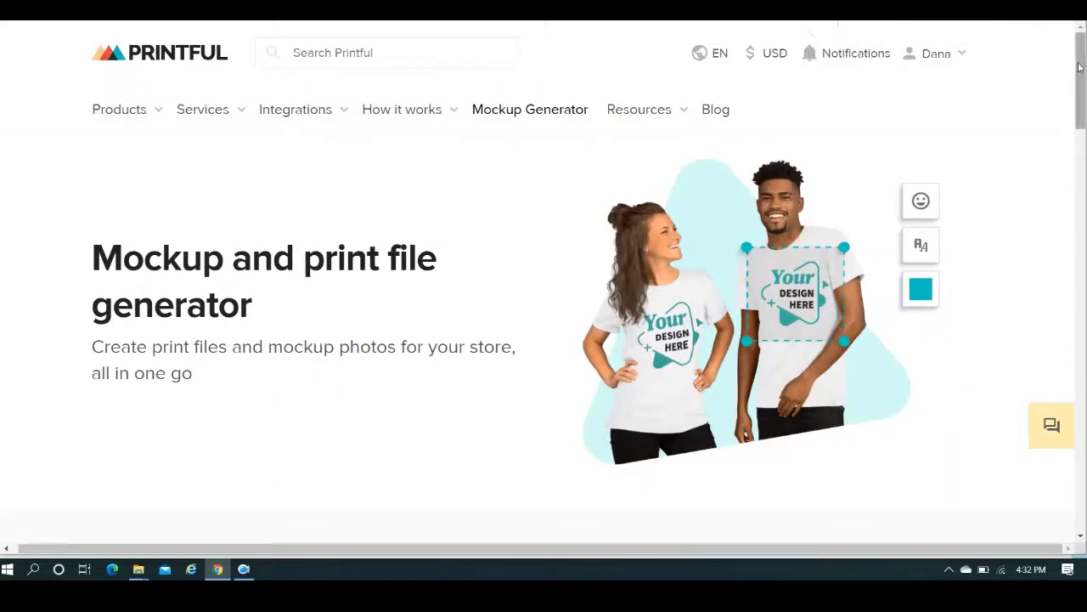
pyautogui.moveTo(1079, 67); pyautogui.dragTo(1079, 129)
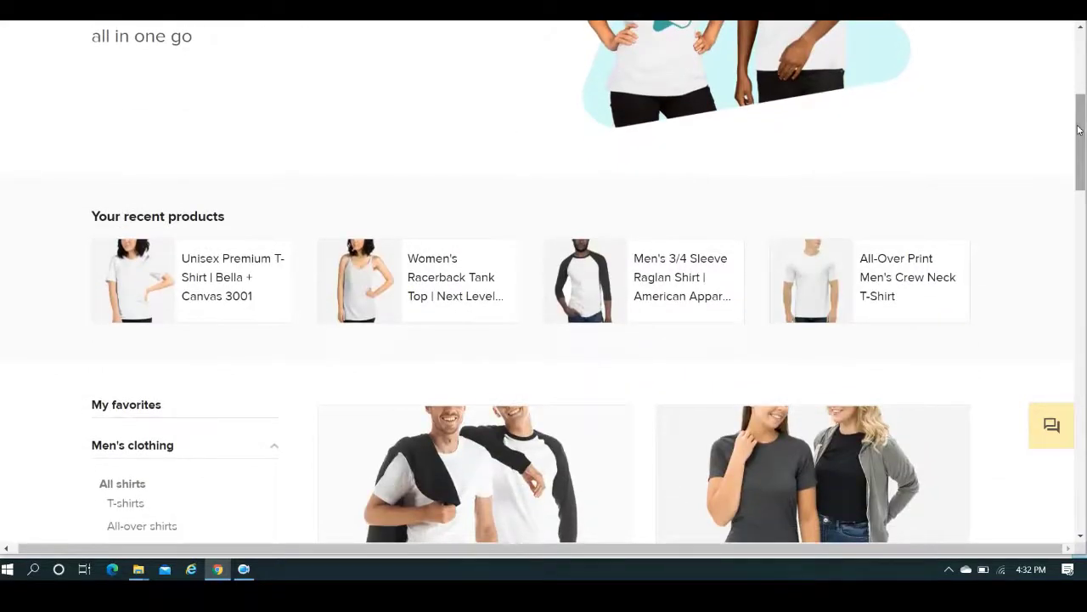
pyautogui.click(697, 10)
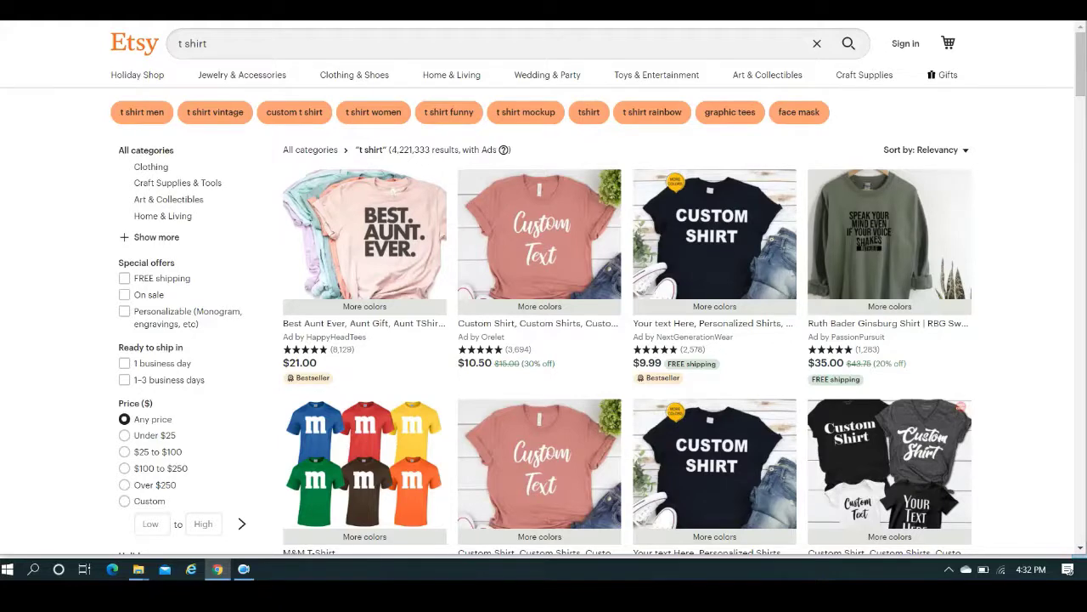
pyautogui.hotkey('ctrl', 'Tab')
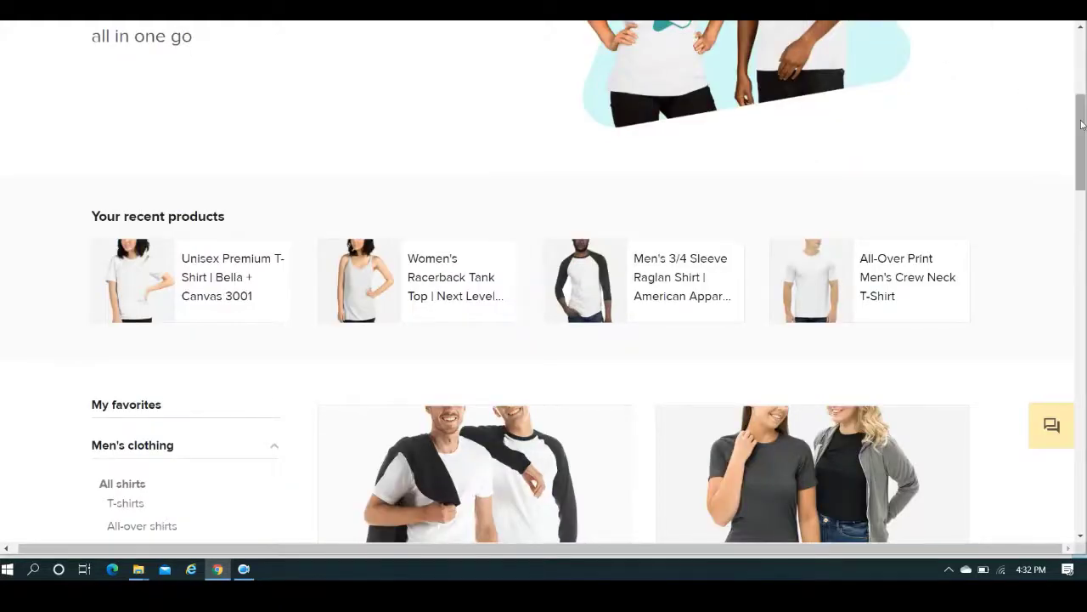
pyautogui.moveTo(1082, 125); pyautogui.dragTo(1076, 101)
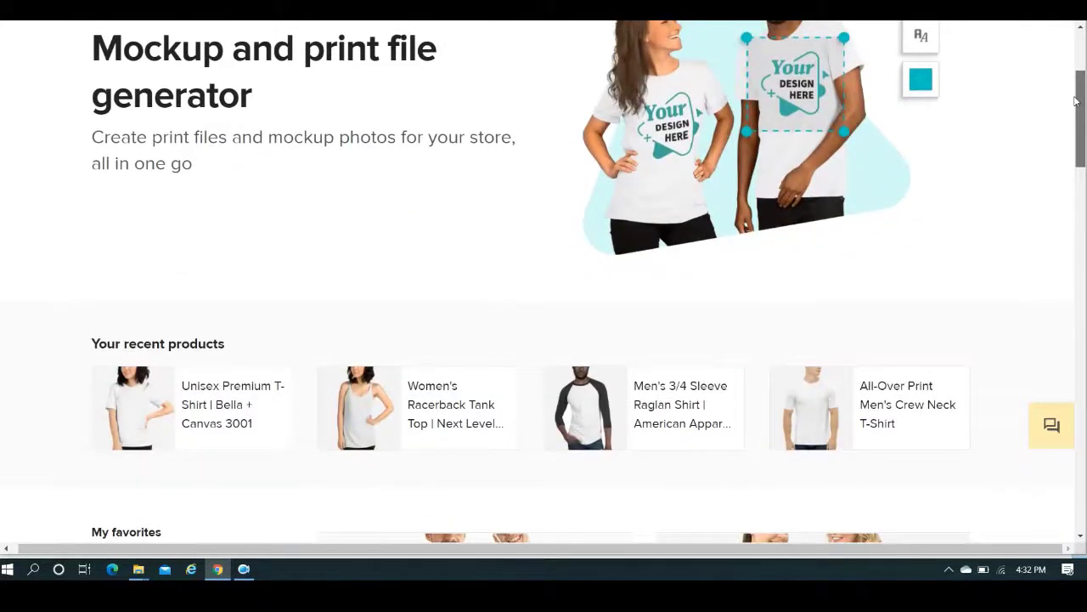
# Step: Open the Unisex Premium T-Shirt (Bella + Canvas 3001) mockup editor and show its Design options
pyautogui.click(244, 424)
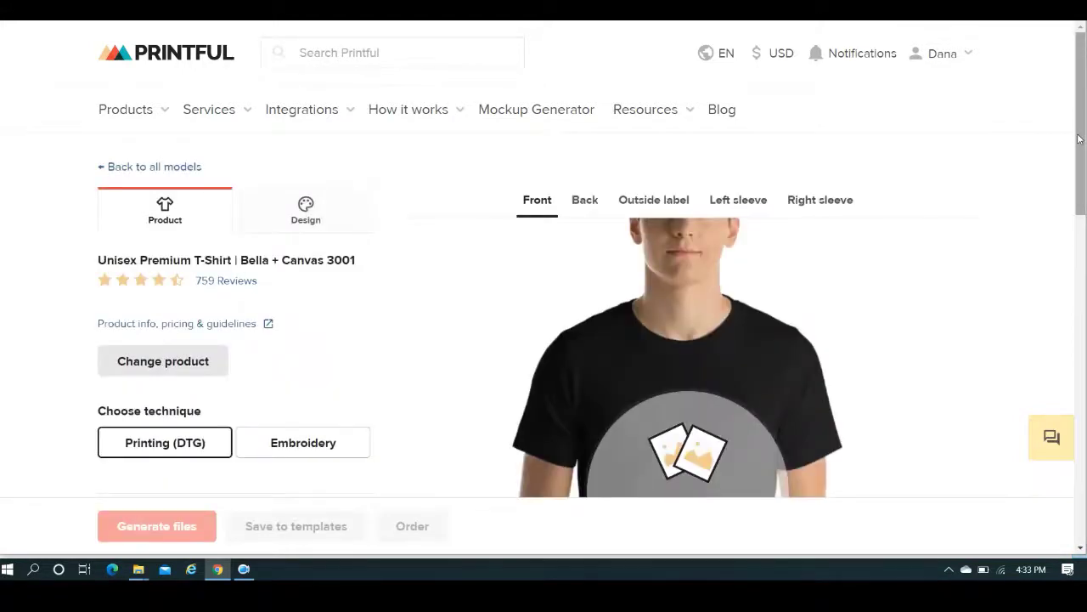
pyautogui.scroll(-2, 1079, 139)
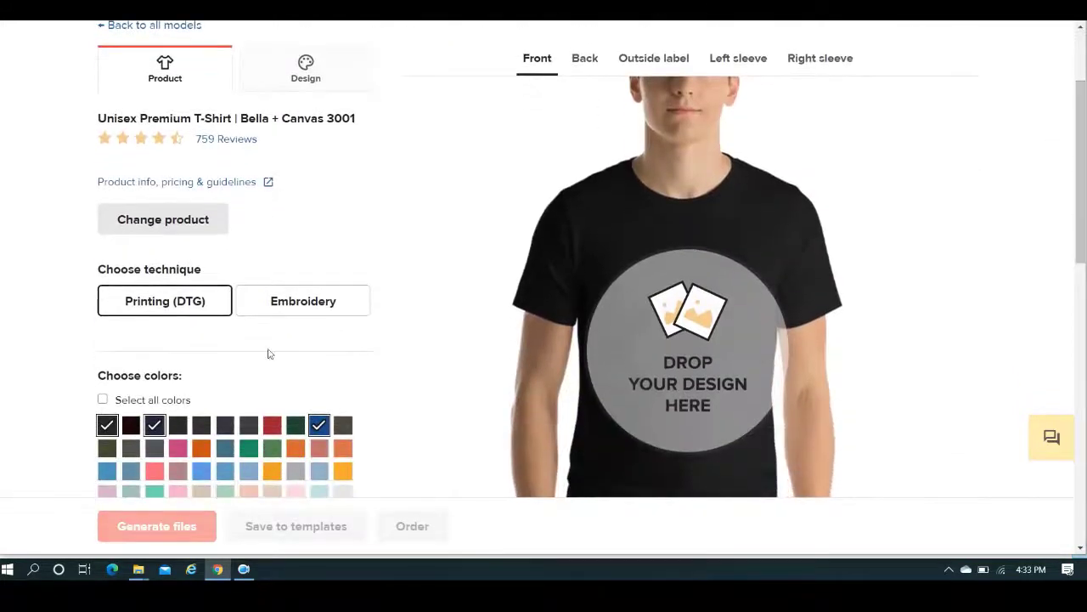
pyautogui.click(312, 91)
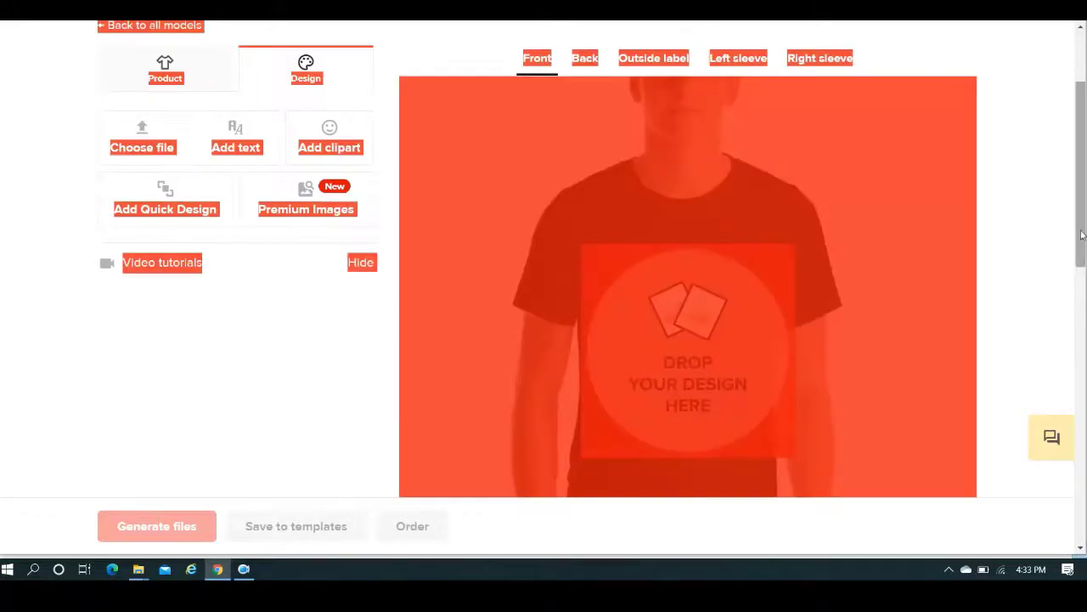
pyautogui.scroll(-2, 1082, 245)
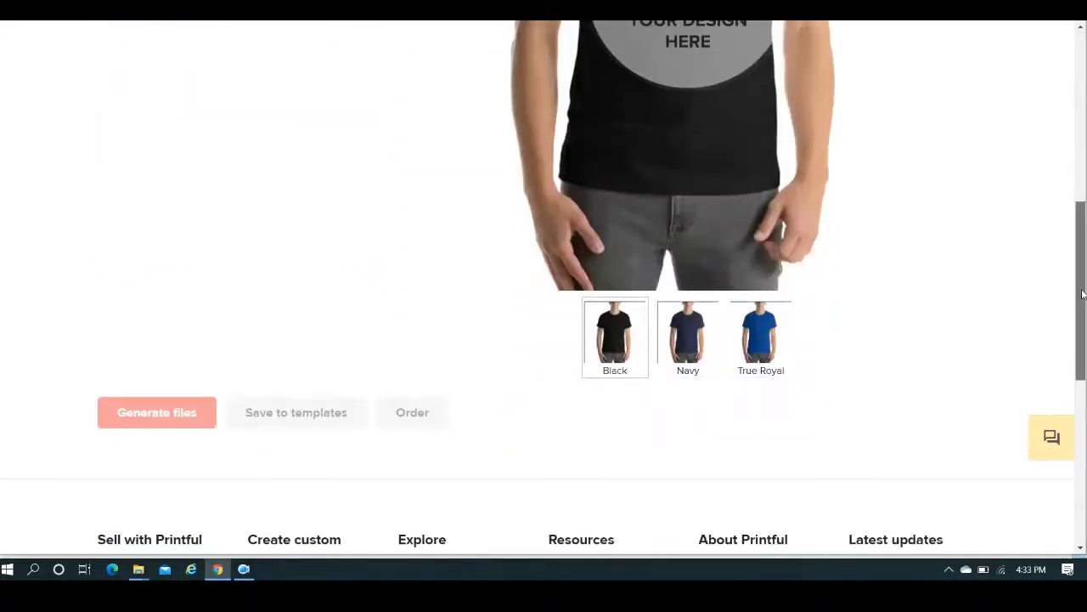
pyautogui.moveTo(1081, 292); pyautogui.dragTo(1060, 142)
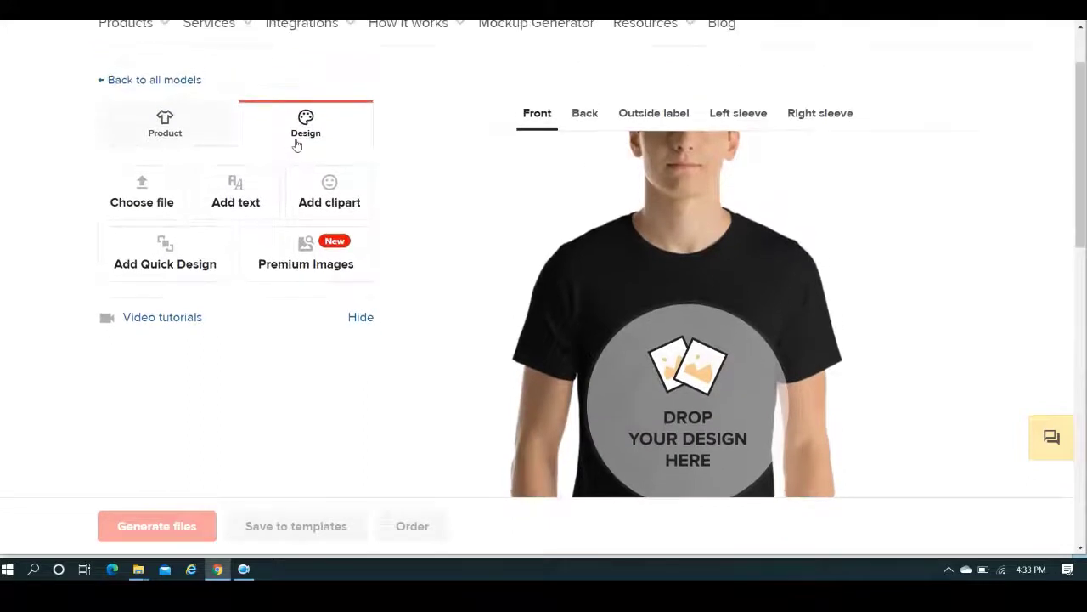
# Step: Add enlarged white 'Hi There' text high on the shirt front and generate the mockups
pyautogui.click(224, 199)
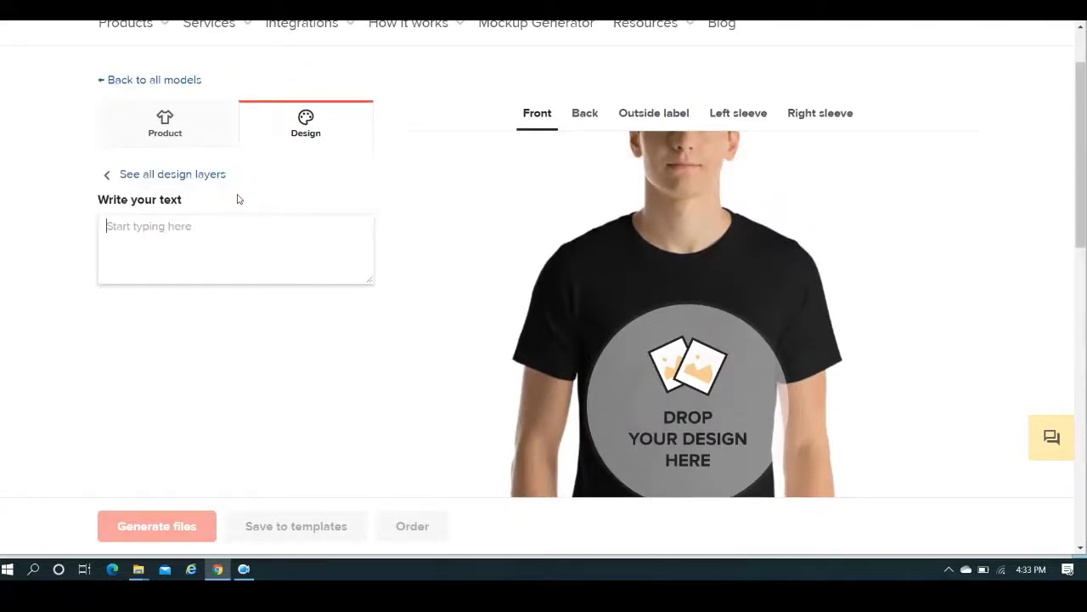
pyautogui.write('Hi T')
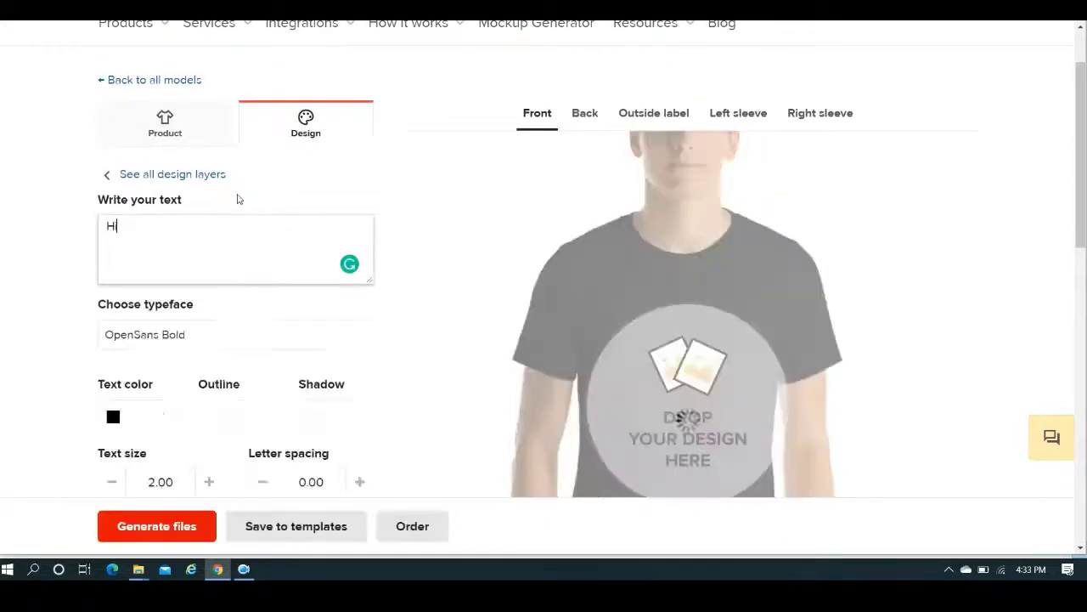
pyautogui.write('here')
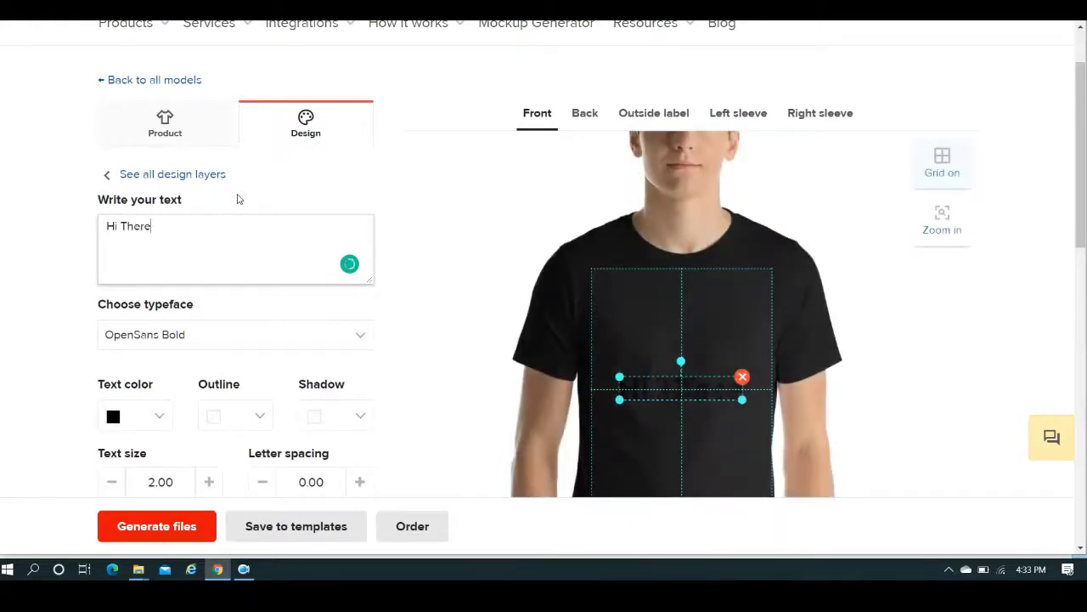
pyautogui.moveTo(743, 399); pyautogui.dragTo(754, 407)
pyautogui.moveTo(691, 392); pyautogui.dragTo(689, 352)
pyautogui.click(156, 418)
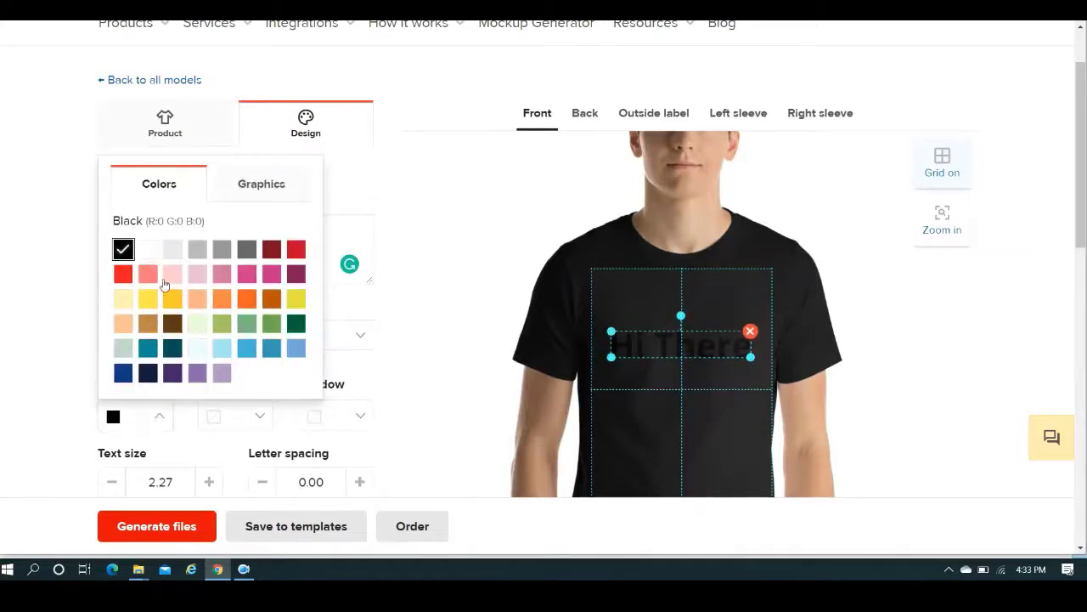
pyautogui.click(148, 249)
pyautogui.click(455, 242)
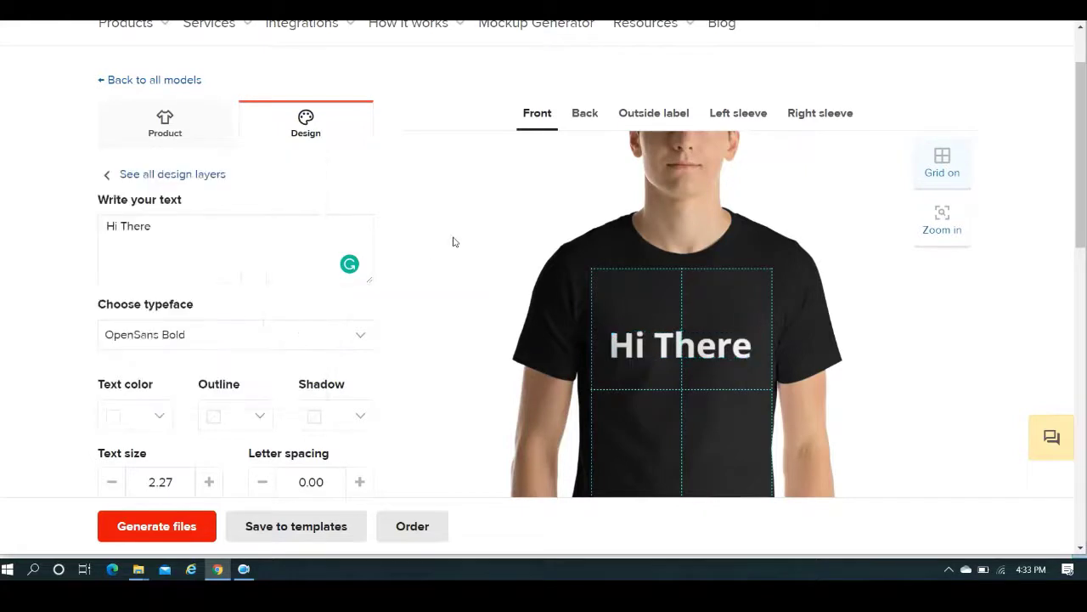
pyautogui.click(178, 531)
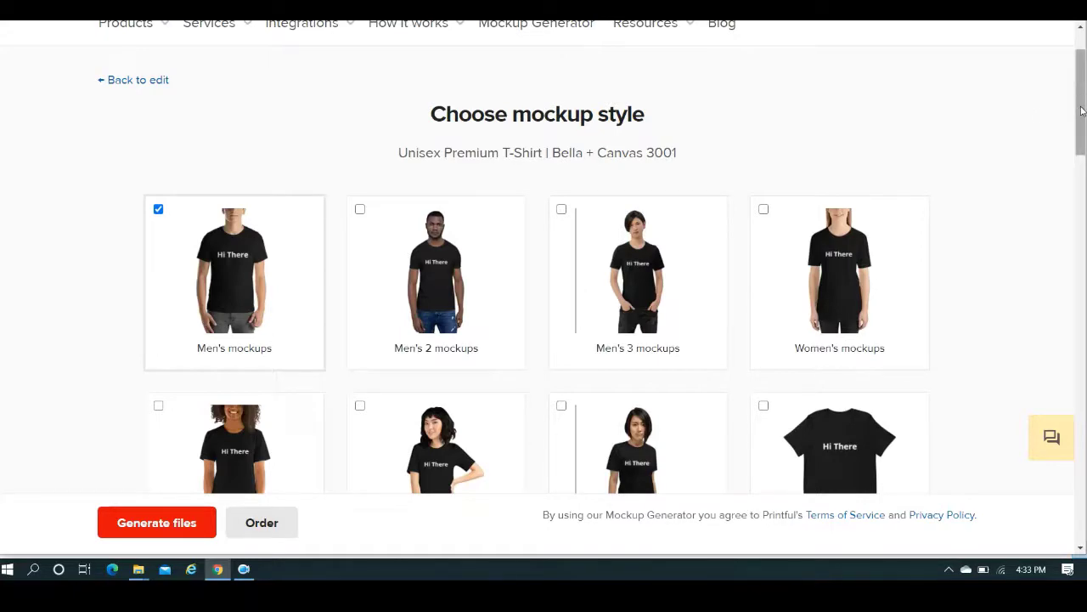
# Step: Tick the Men's 2, Women's 4, Women's 2 and plain black tee mockup styles
pyautogui.moveTo(1081, 111); pyautogui.dragTo(1077, 244)
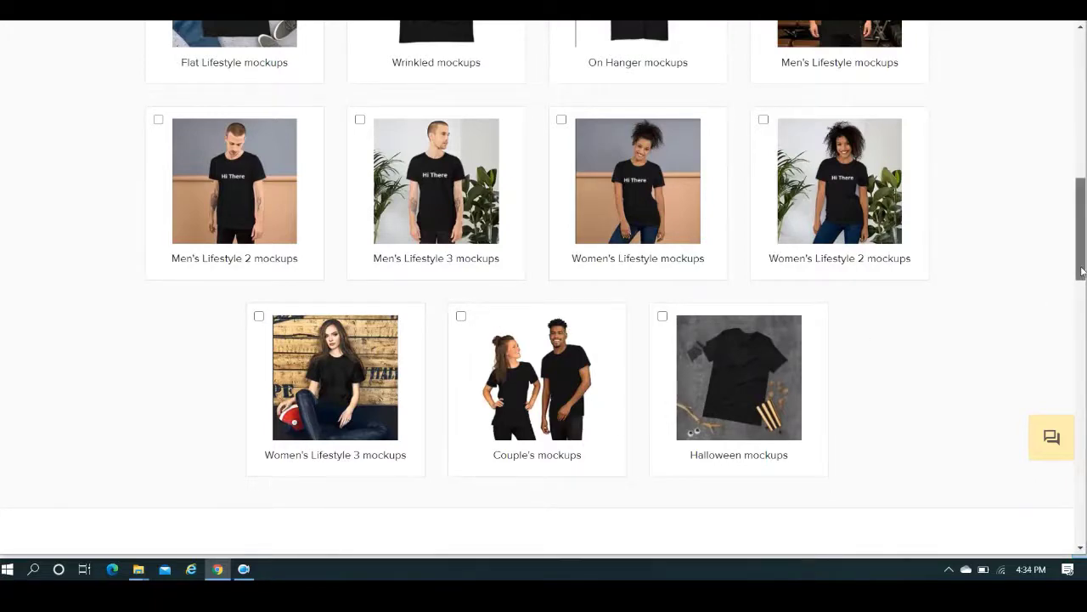
pyautogui.moveTo(1079, 283); pyautogui.dragTo(1072, 171)
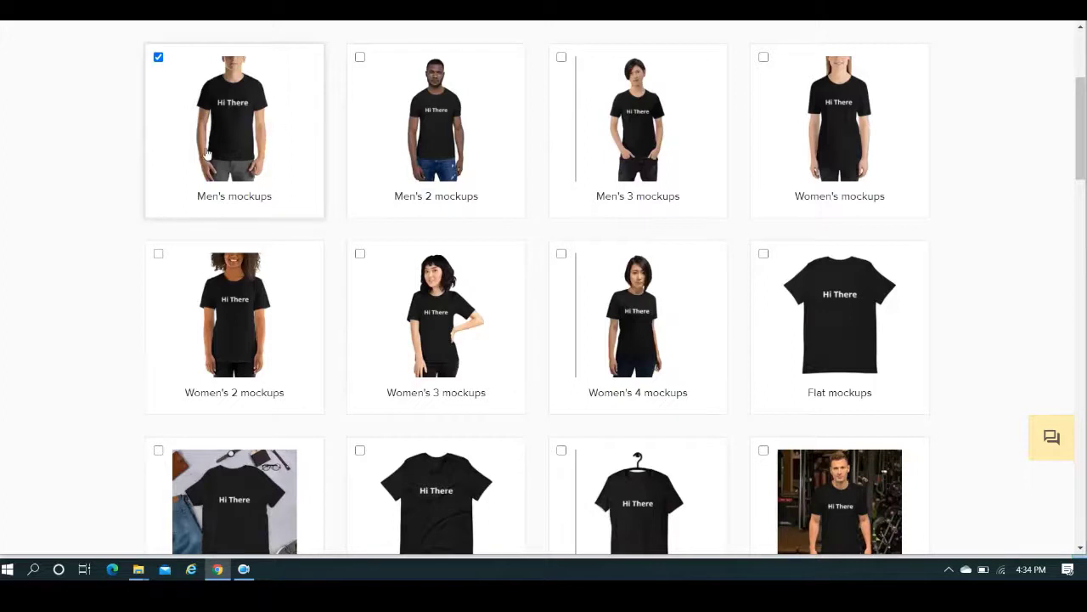
pyautogui.click(360, 59)
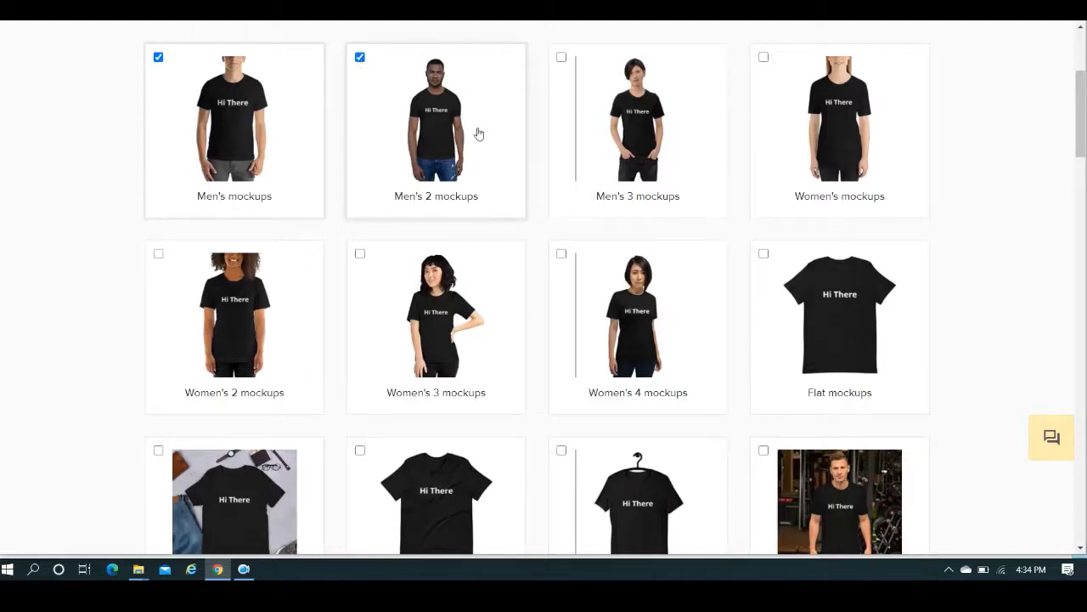
pyautogui.click(561, 255)
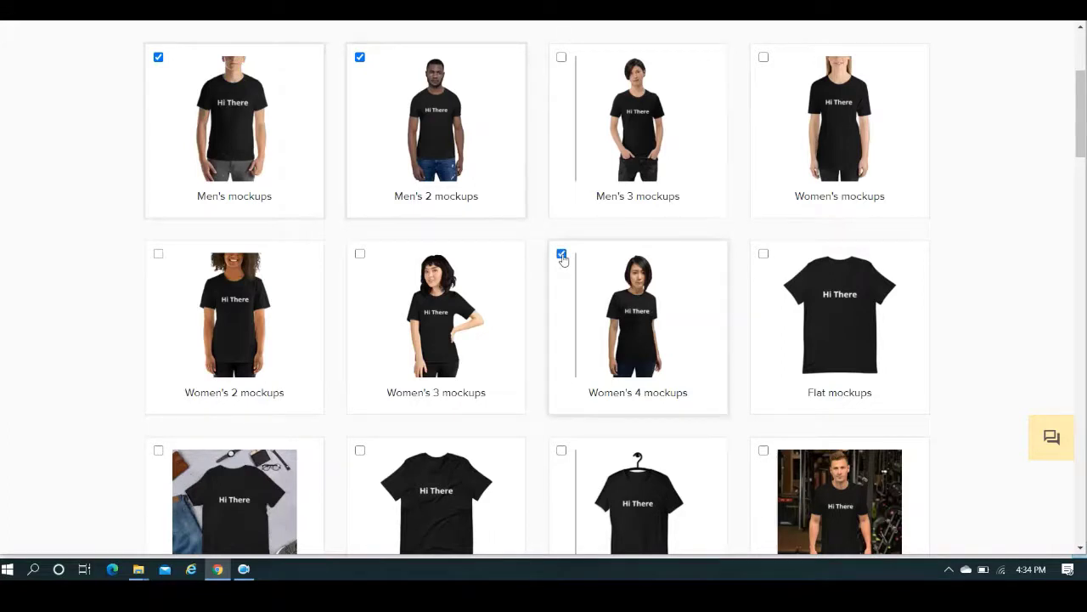
pyautogui.click(159, 257)
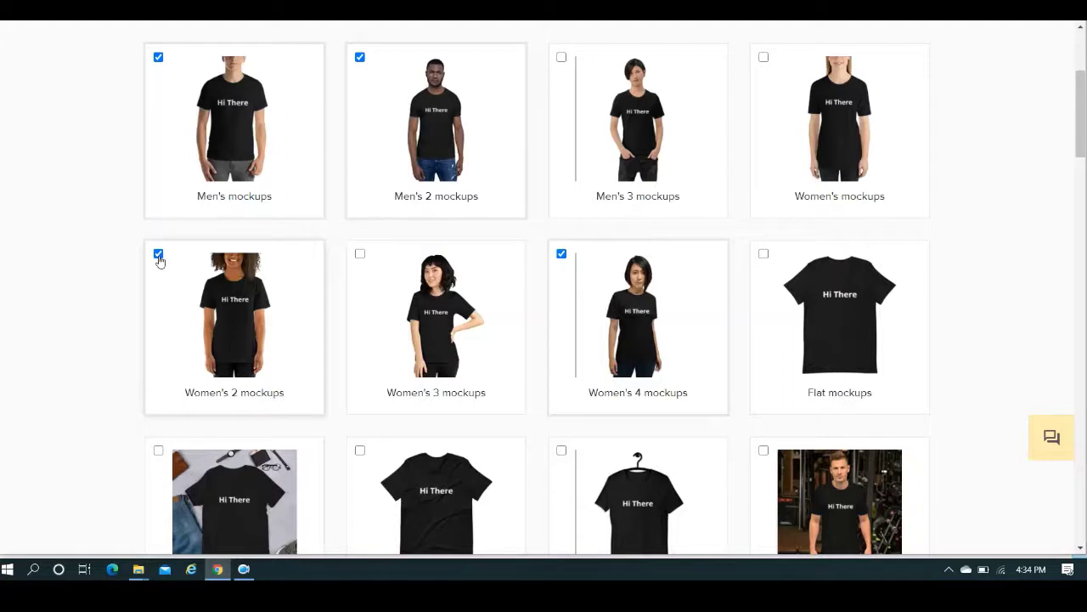
pyautogui.click(360, 451)
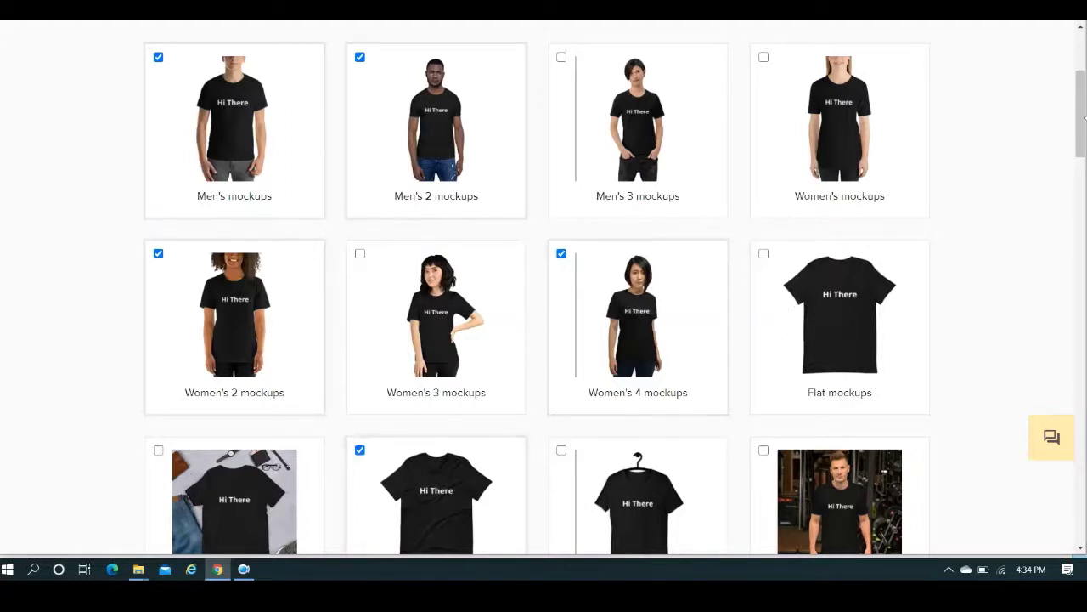
# Step: Untick the Right Front and Left Front mockup views
pyautogui.moveTo(1084, 116); pyautogui.dragTo(1056, 340)
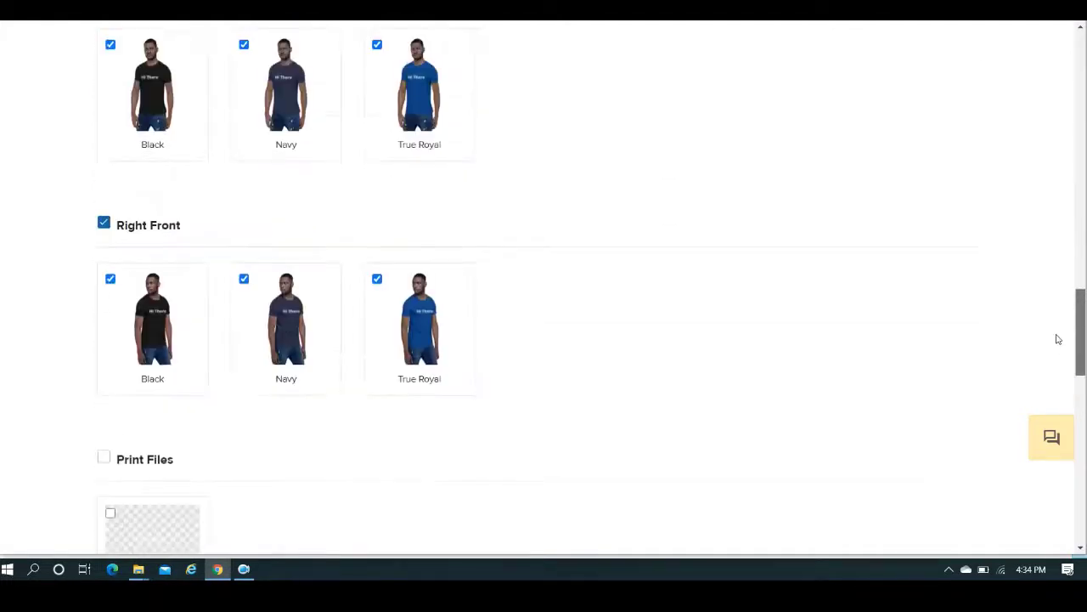
pyautogui.click(105, 228)
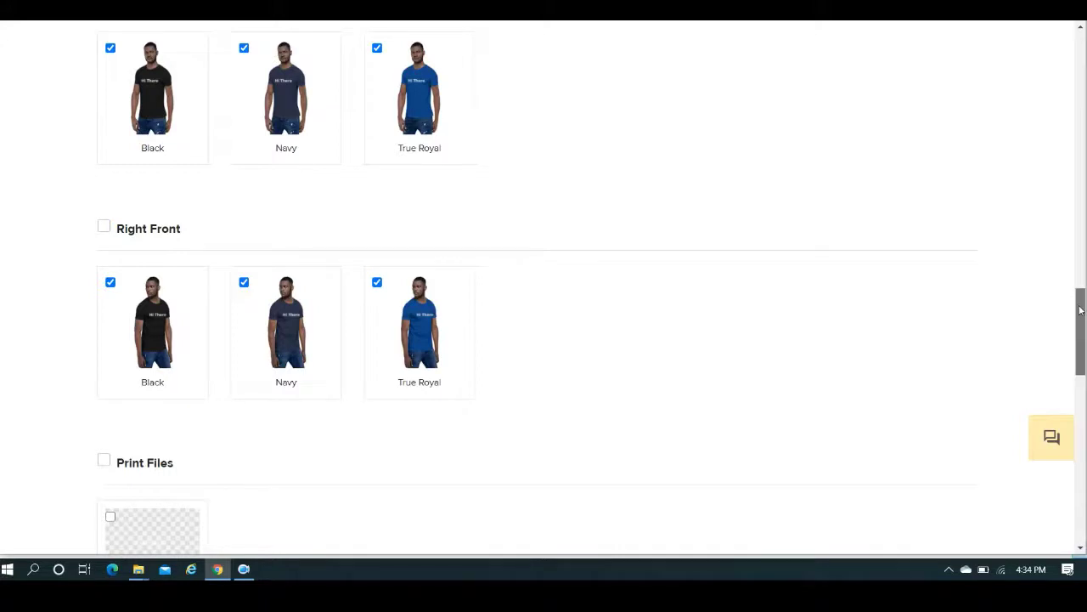
pyautogui.moveTo(1080, 310); pyautogui.dragTo(1080, 266)
pyautogui.click(104, 259)
# Step: Rename the Printful mockup files to 'hi there tee'
pyautogui.moveTo(1077, 287); pyautogui.dragTo(1077, 387)
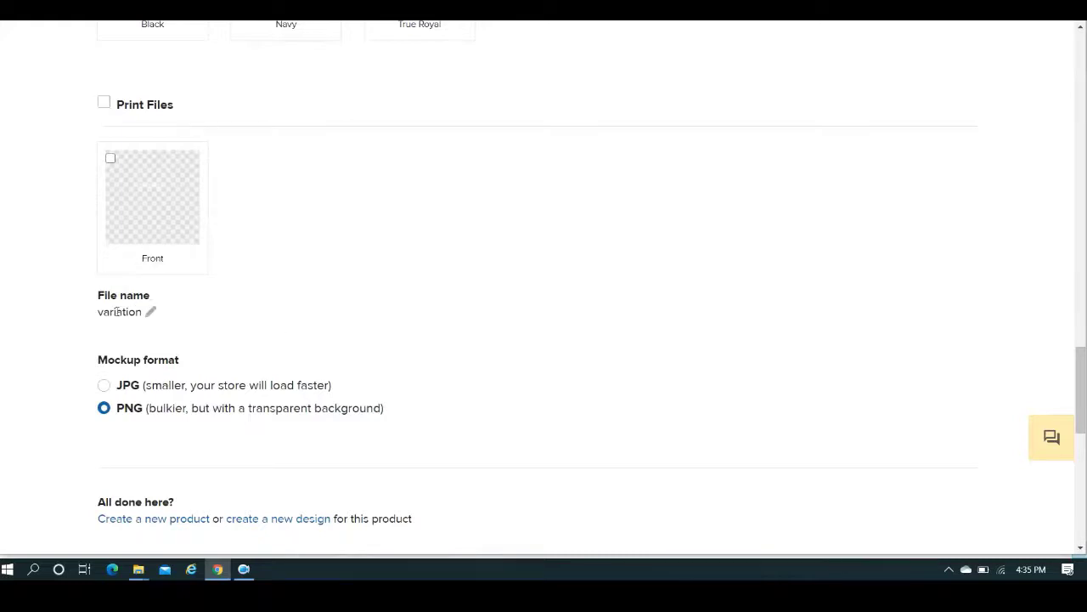
pyautogui.click(151, 312)
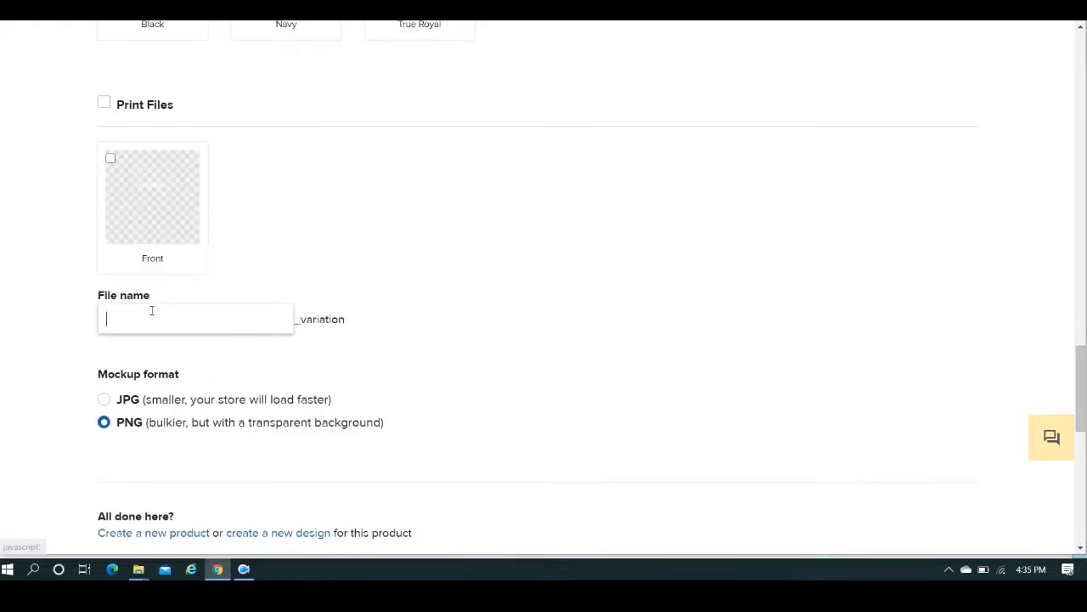
pyautogui.write('hi there ')
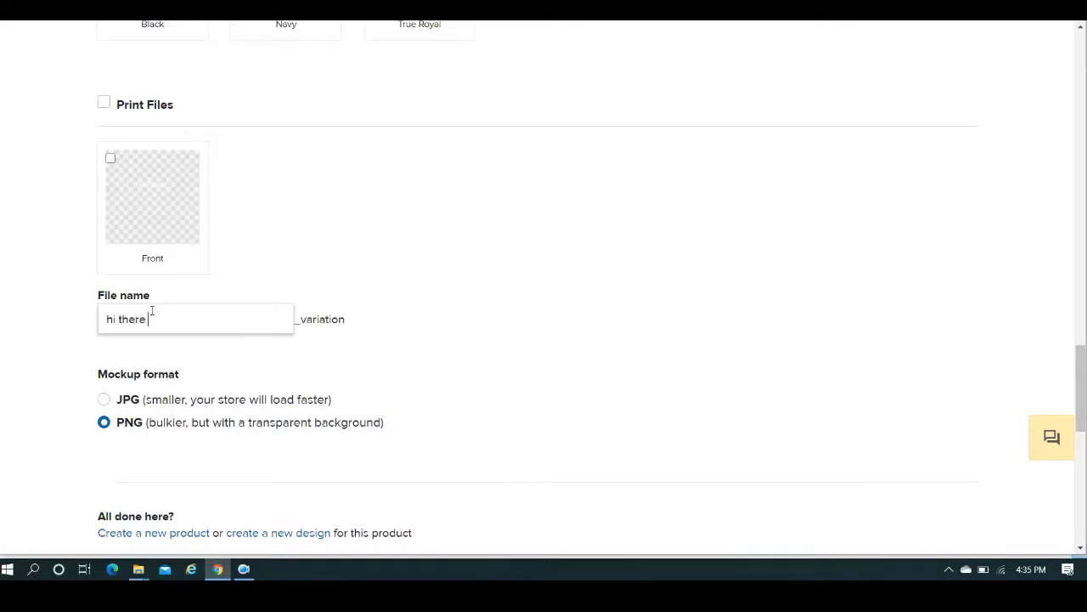
pyautogui.write('tee')
pyautogui.click(443, 330)
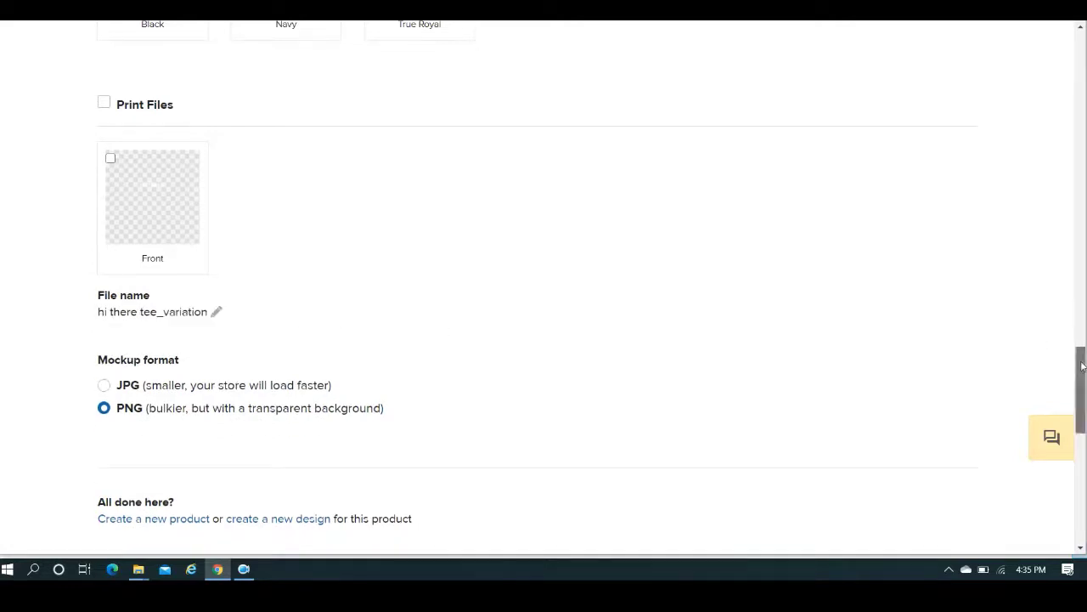
pyautogui.moveTo(1080, 367); pyautogui.dragTo(1081, 401)
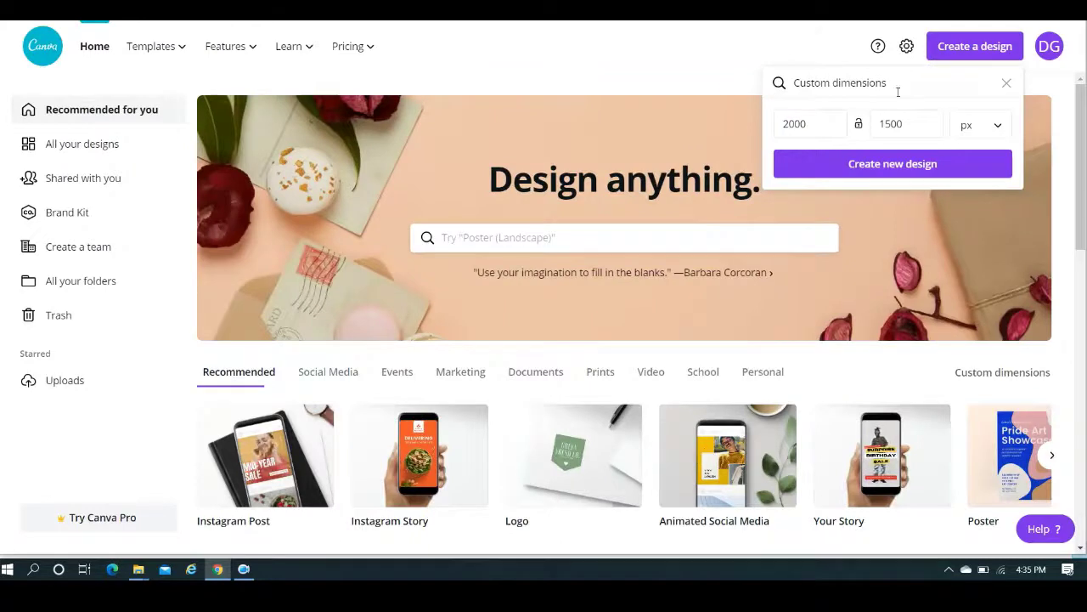
# Step: Create a blank custom-dimension Canva design, 2000 px wide by 1500 px high
pyautogui.click(1083, 121)
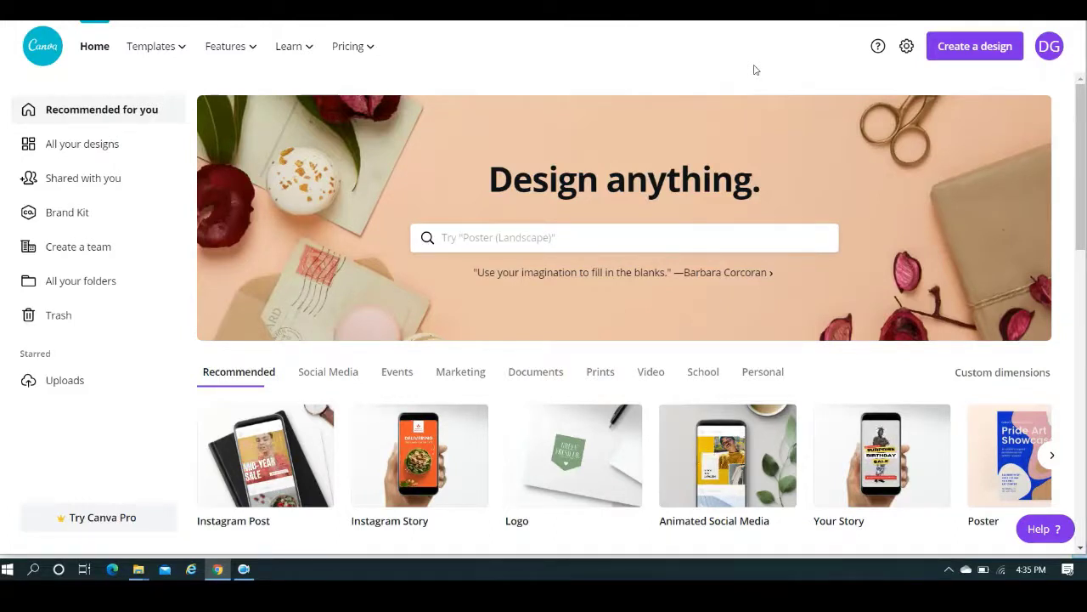
pyautogui.click(973, 54)
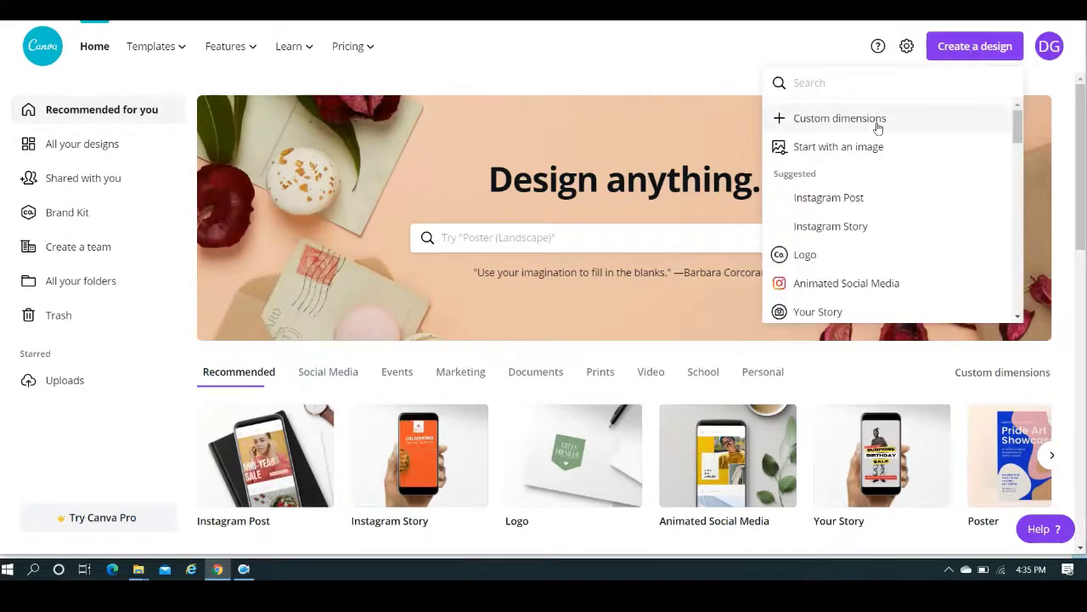
pyautogui.click(863, 124)
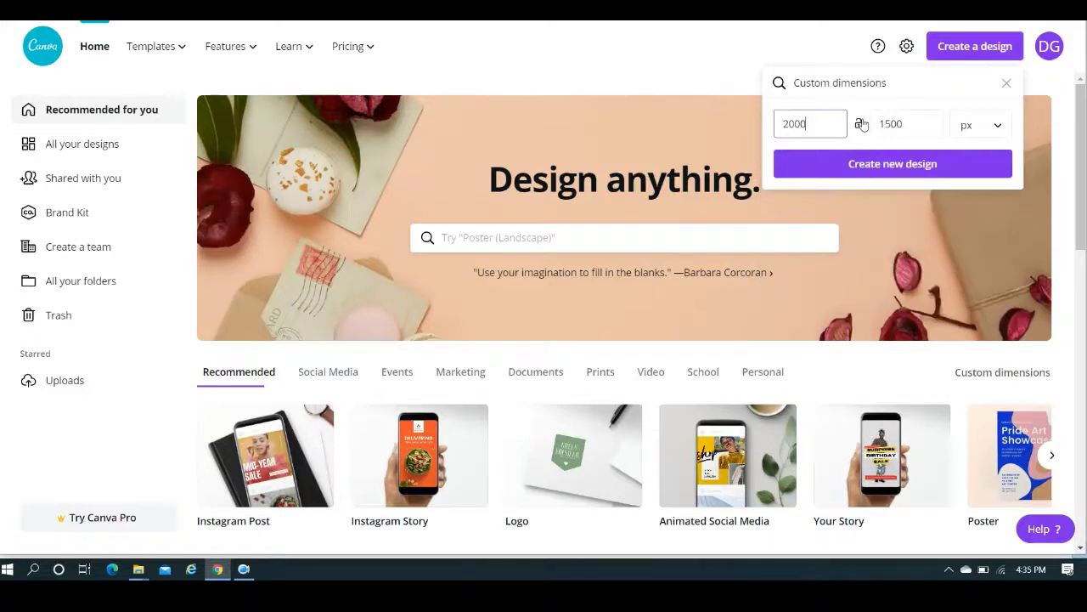
pyautogui.click(915, 119)
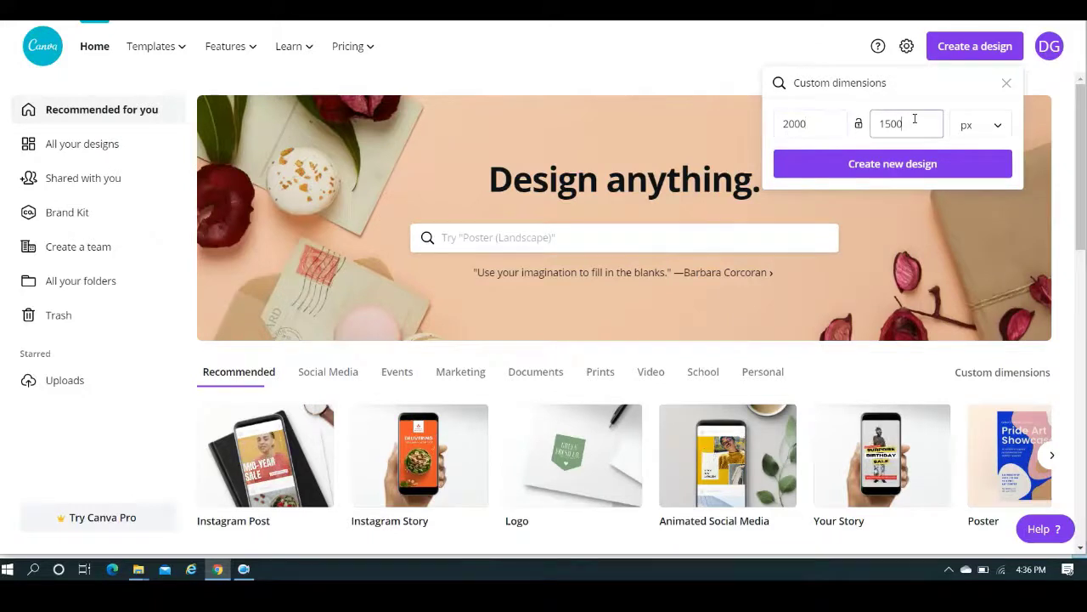
pyautogui.click(902, 169)
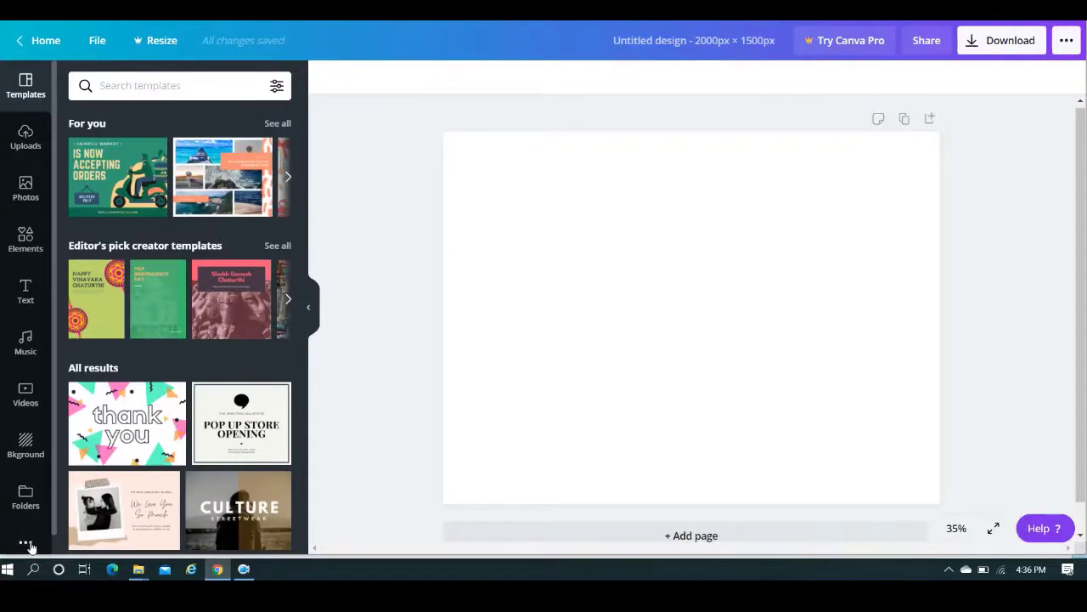
# Step: Open the Pixabay app and search its free photos for 'wood'
pyautogui.click(26, 544)
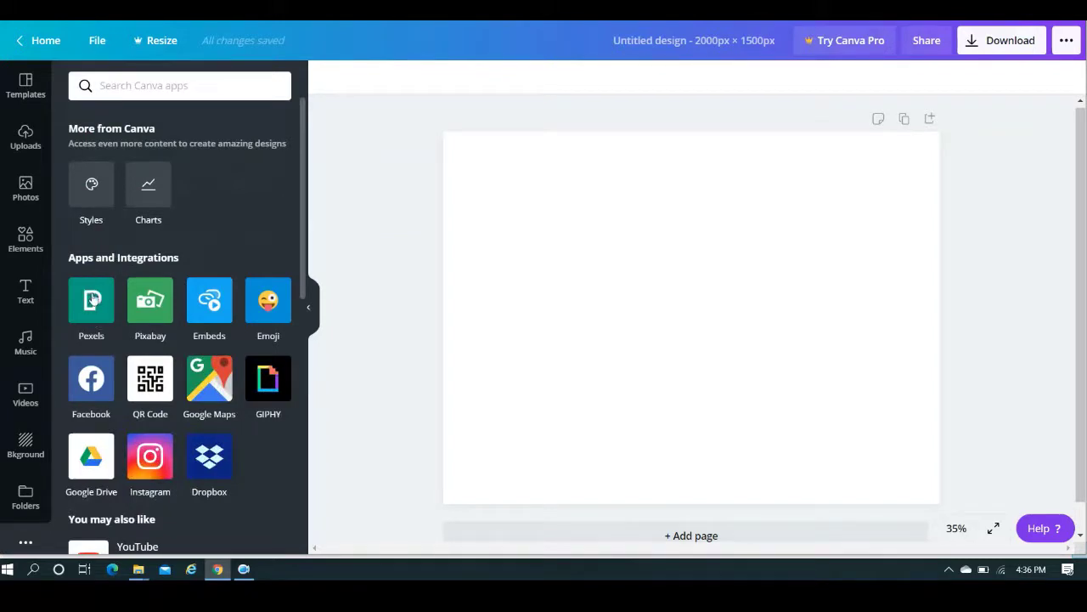
pyautogui.click(149, 305)
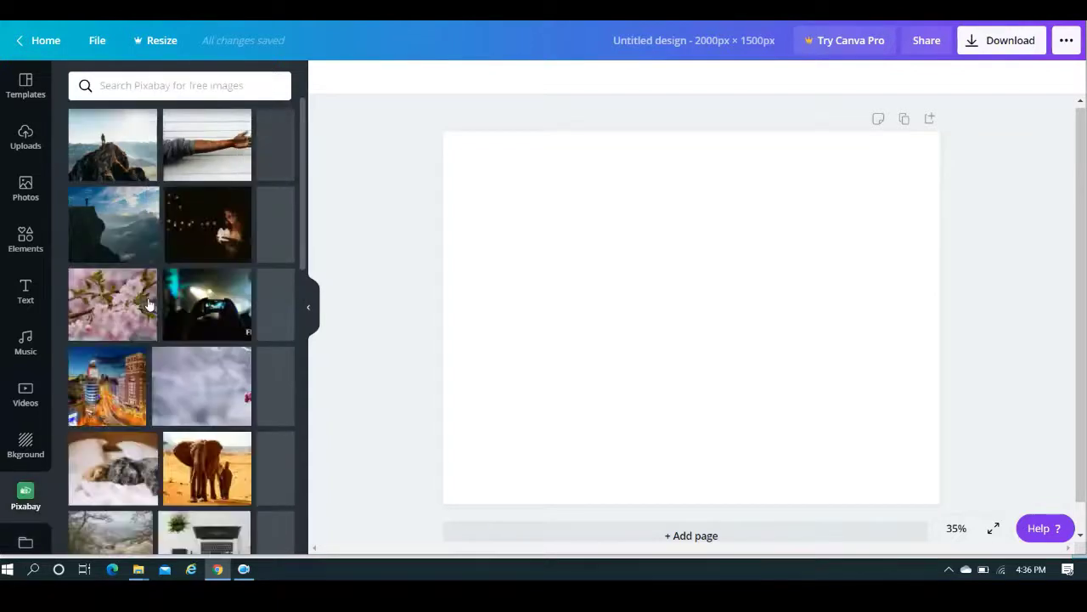
pyautogui.click(188, 89)
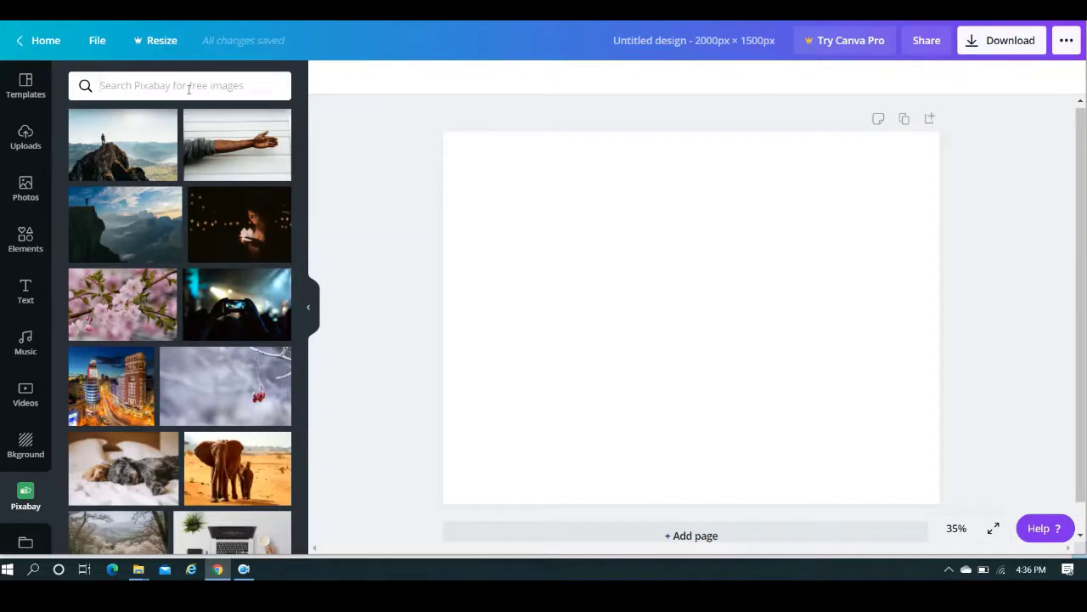
pyautogui.write('wo')
pyautogui.press('BackSpace')
pyautogui.press('BackSpace')
pyautogui.write('wod')
pyautogui.write('d')
pyautogui.press('BackSpace')
pyautogui.press('BackSpace')
pyautogui.press('BackSpace')
pyautogui.write('aod')
pyautogui.press('Return')
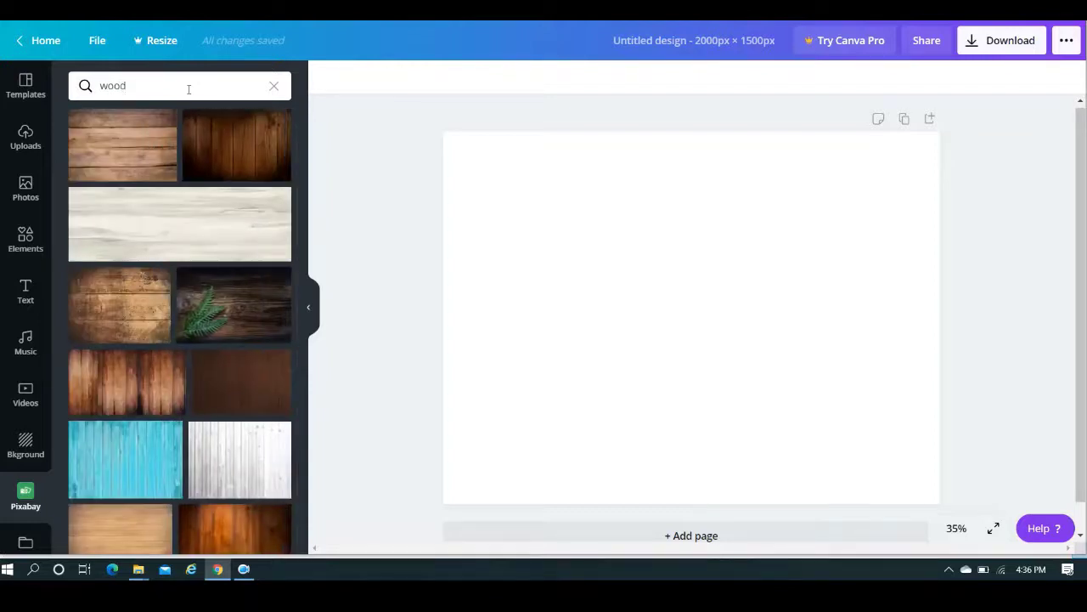
pyautogui.moveTo(304, 143); pyautogui.dragTo(304, 185)
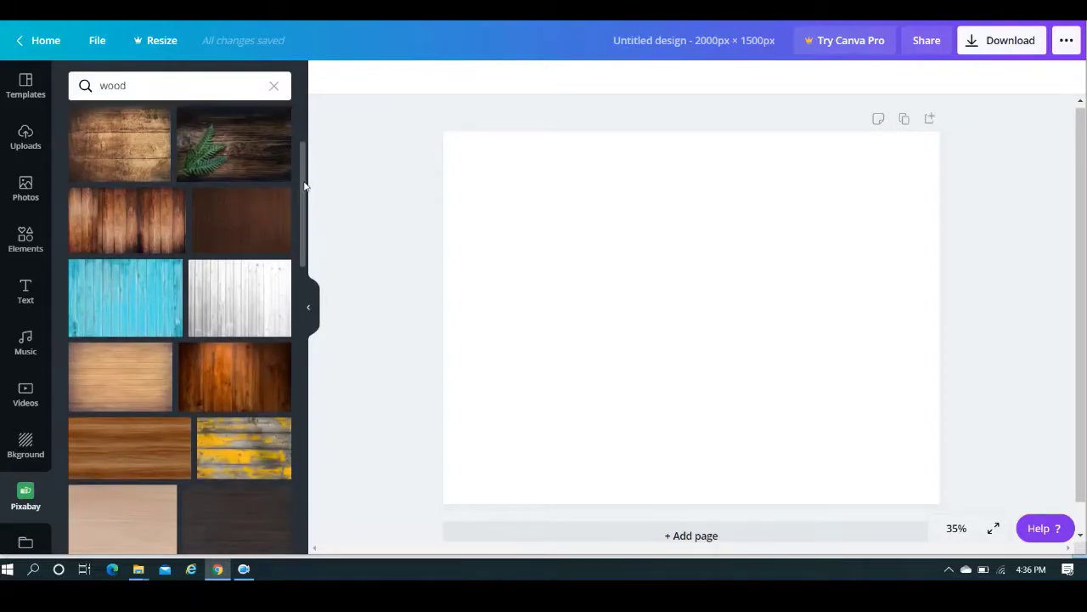
# Step: Add the whitewashed wood-plank Pixabay photo and stretch it to cover the whole page
pyautogui.click(239, 314)
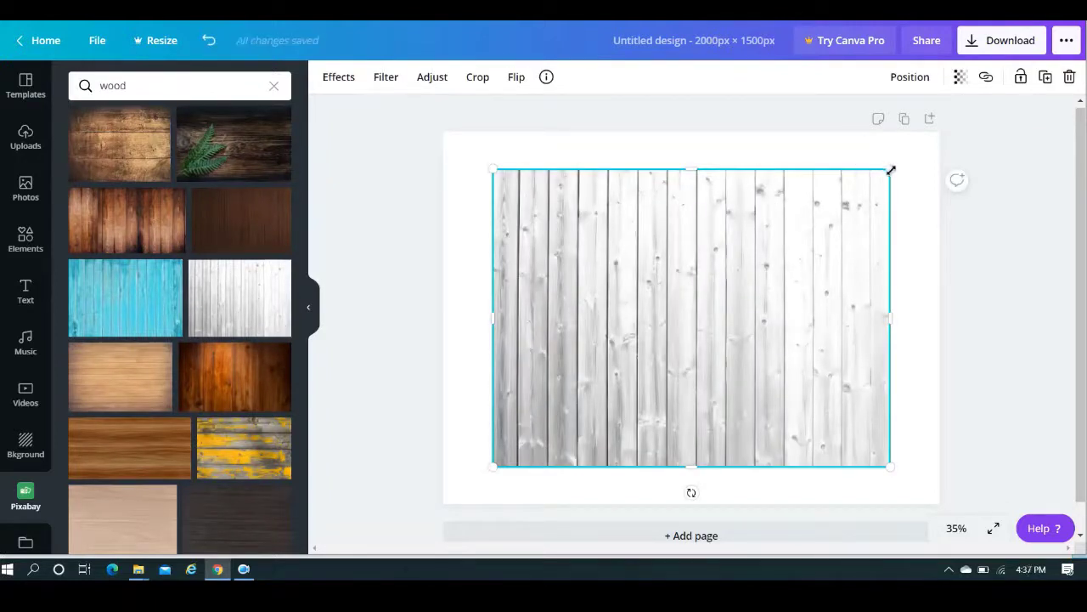
pyautogui.moveTo(890, 170); pyautogui.dragTo(942, 133)
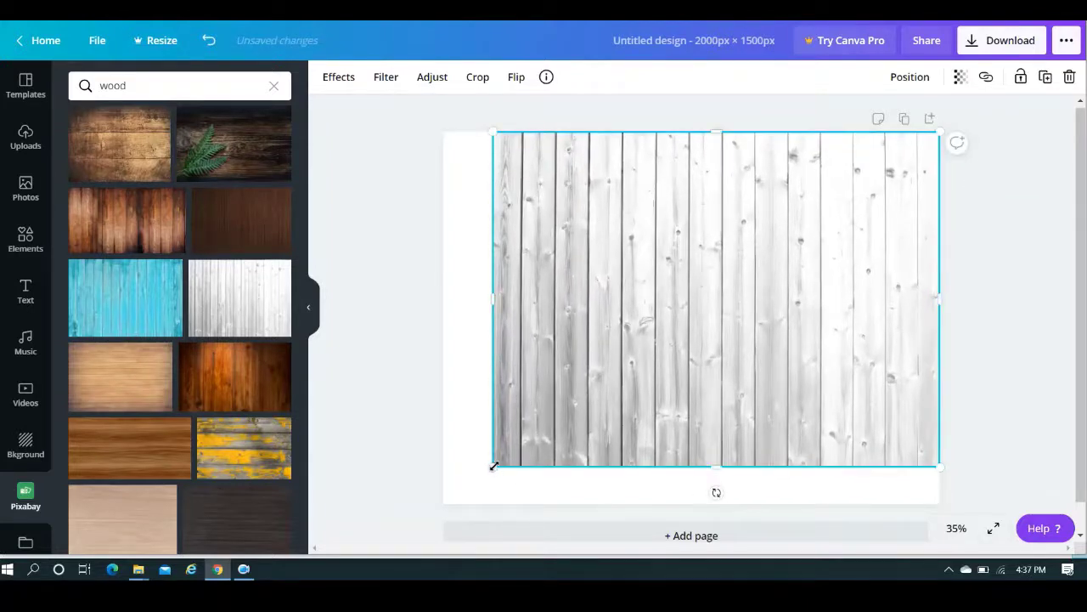
pyautogui.moveTo(454, 499); pyautogui.dragTo(448, 505)
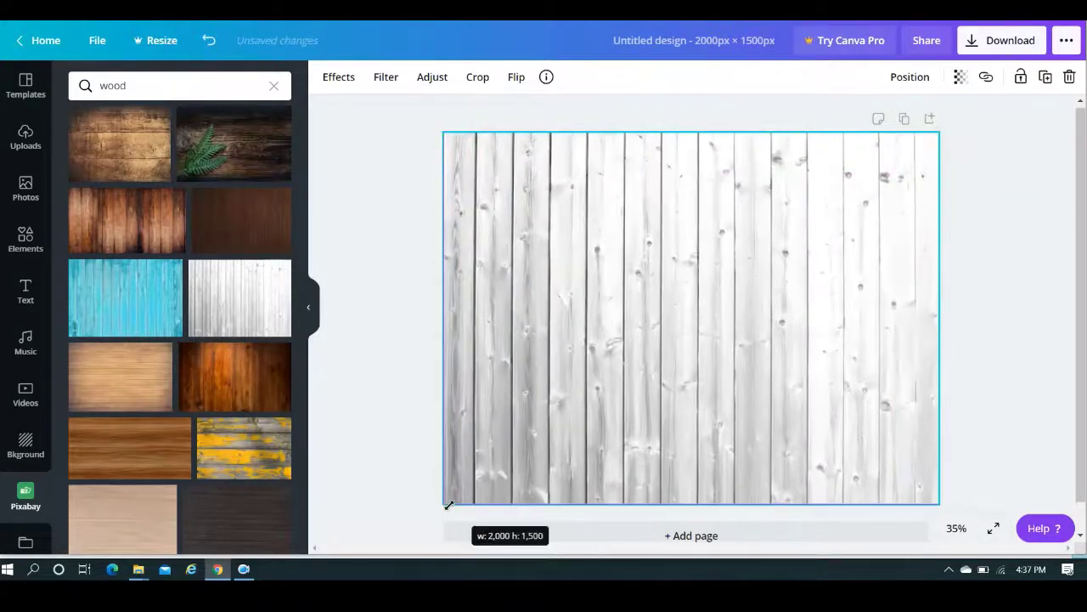
pyautogui.click(393, 389)
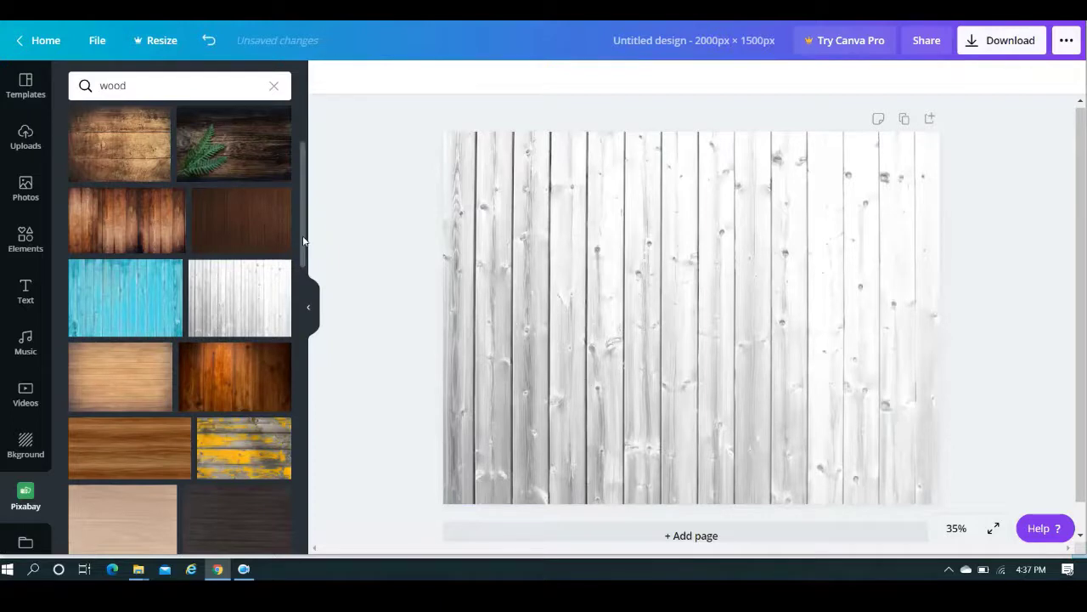
pyautogui.moveTo(303, 238); pyautogui.dragTo(304, 200)
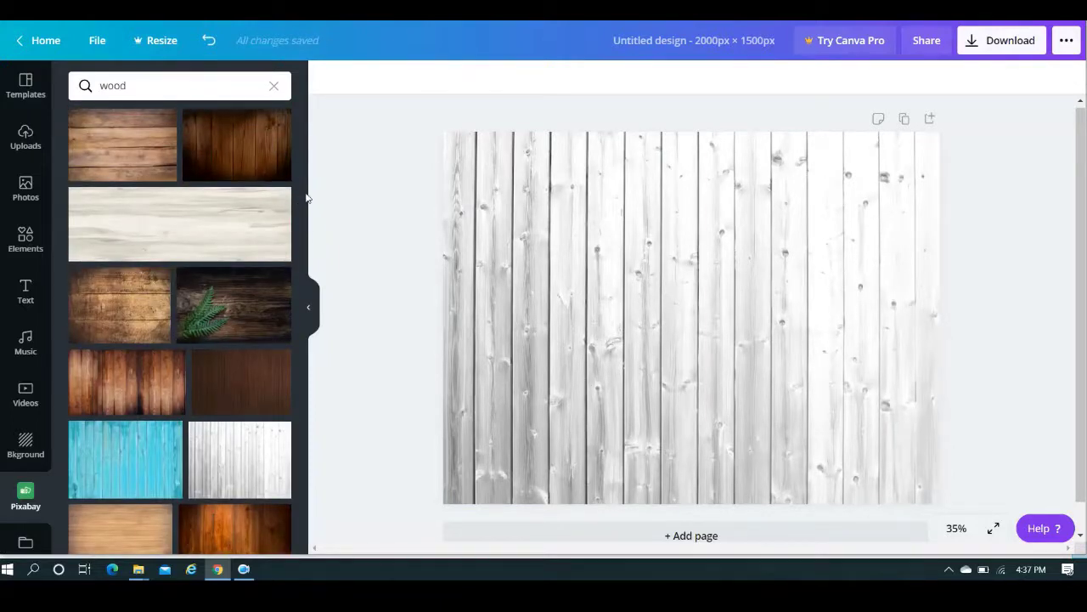
pyautogui.moveTo(304, 198); pyautogui.dragTo(312, 420)
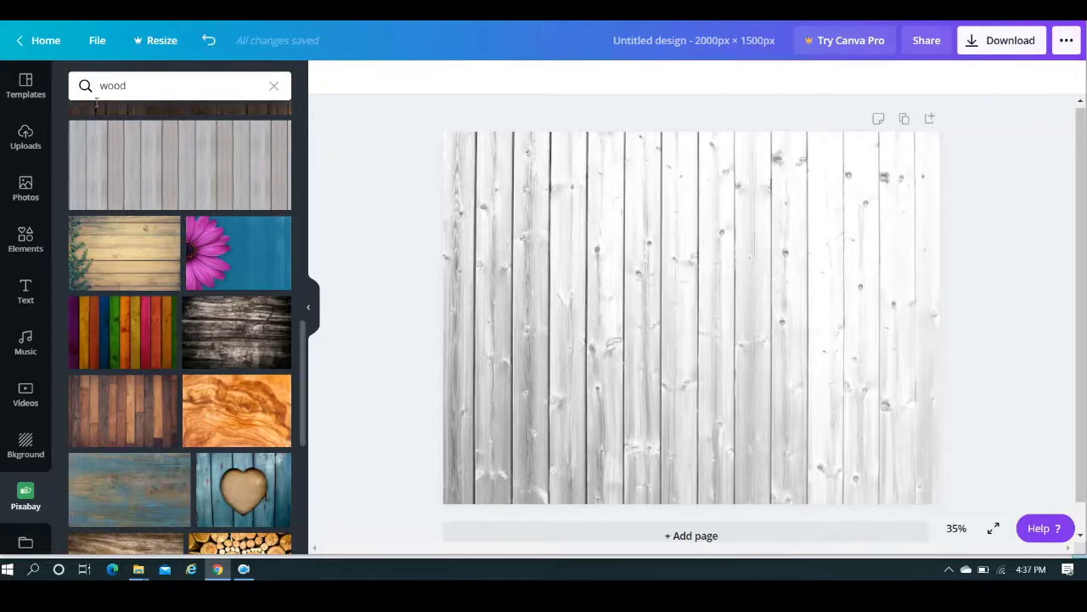
# Step: From Uploads, add the black Hi There T-shirt, enlarge it and place it at left
pyautogui.click(25, 136)
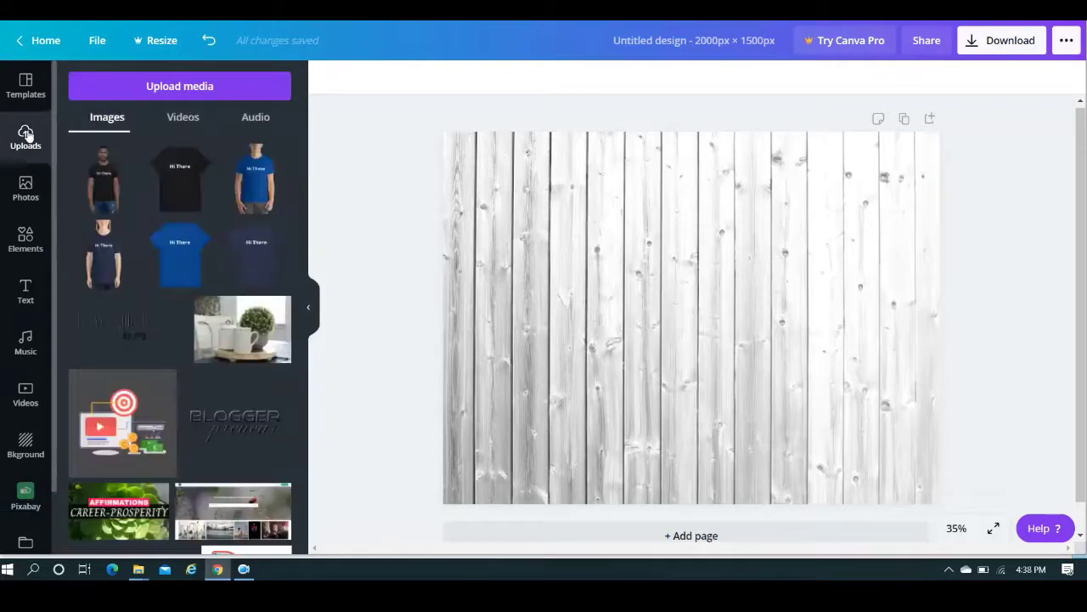
pyautogui.click(185, 180)
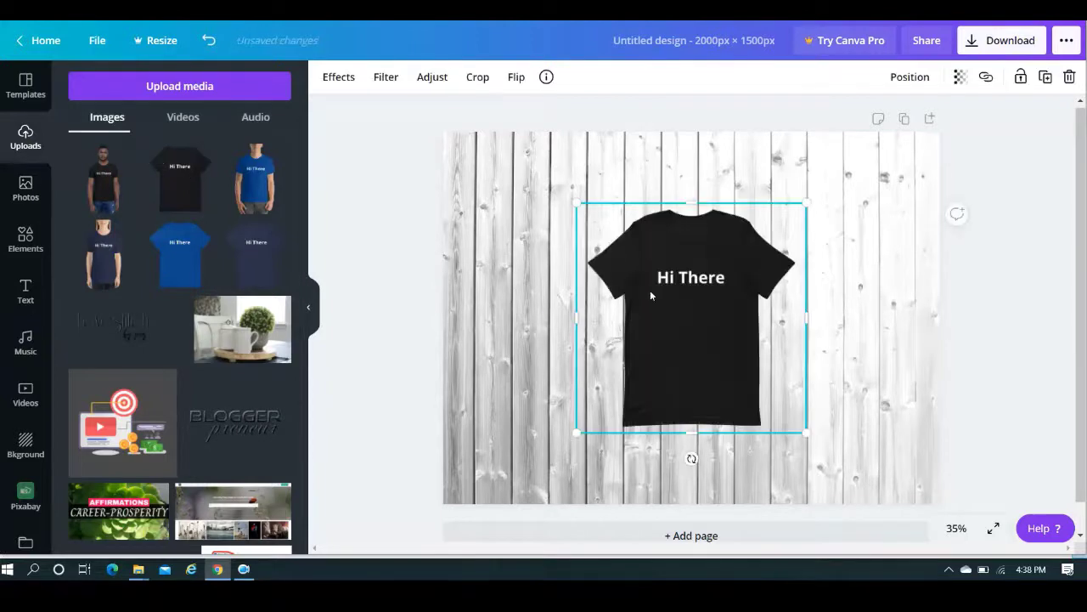
pyautogui.moveTo(626, 284); pyautogui.dragTo(565, 247)
pyautogui.moveTo(677, 367); pyautogui.dragTo(802, 474)
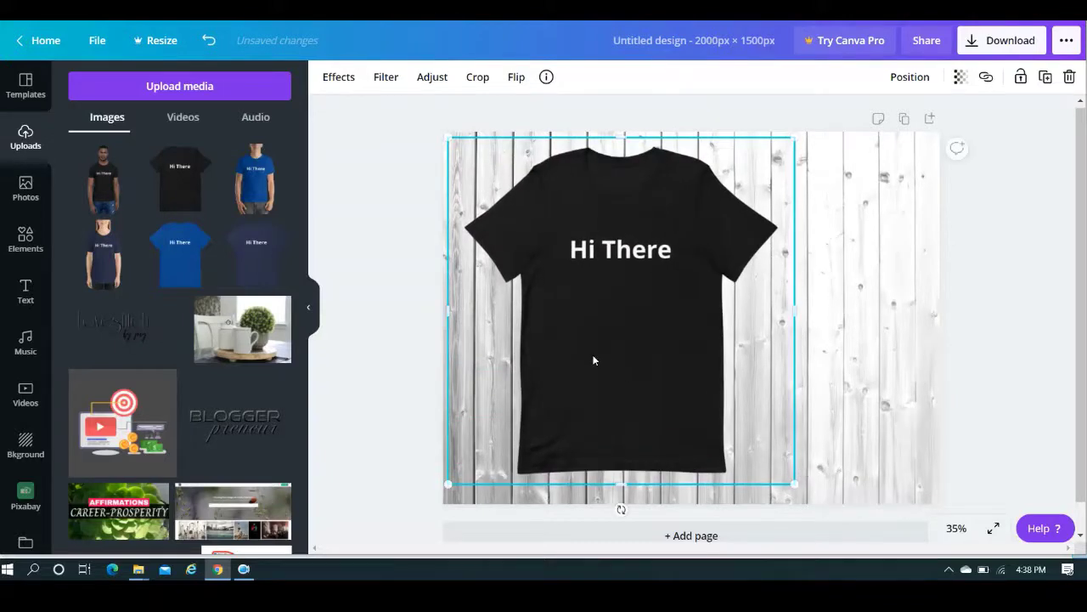
pyautogui.moveTo(592, 360); pyautogui.dragTo(558, 360)
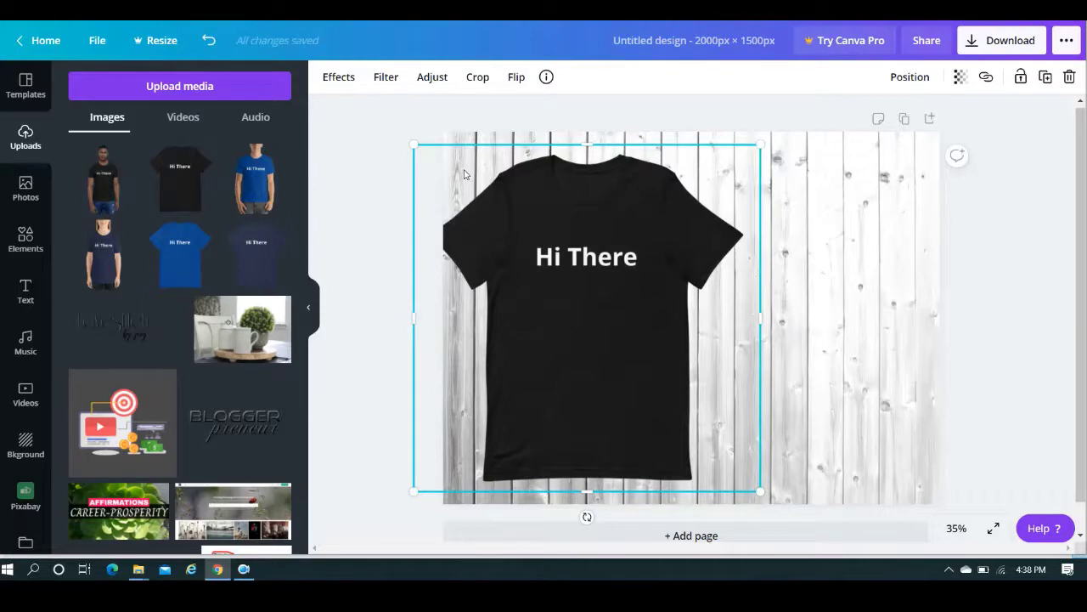
pyautogui.click(347, 216)
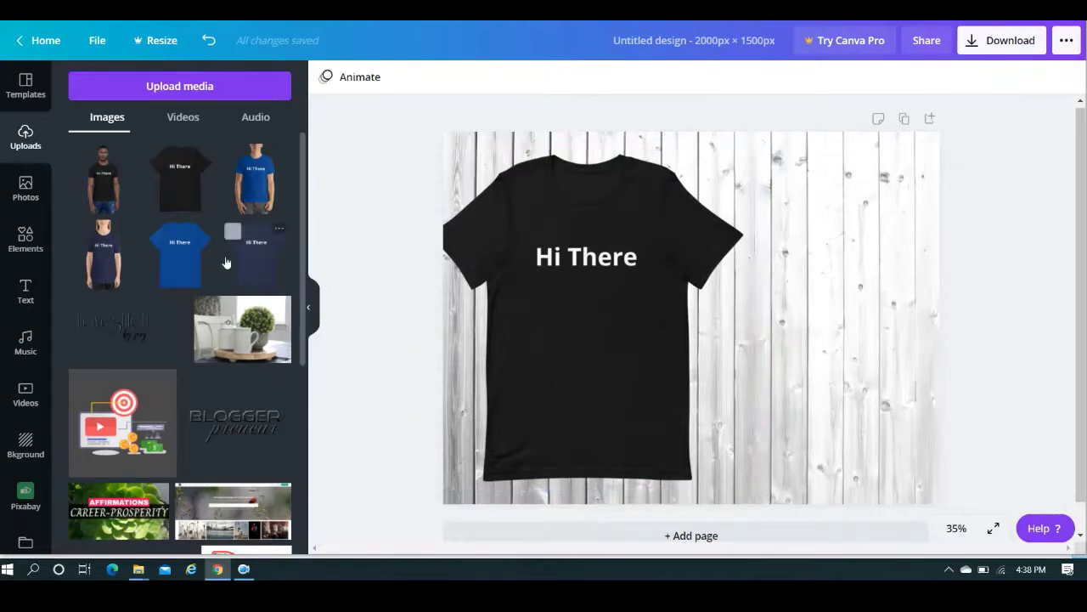
# Step: Add the blue Hi There T-shirt, enlarge it and overlap it on the black one
pyautogui.click(174, 278)
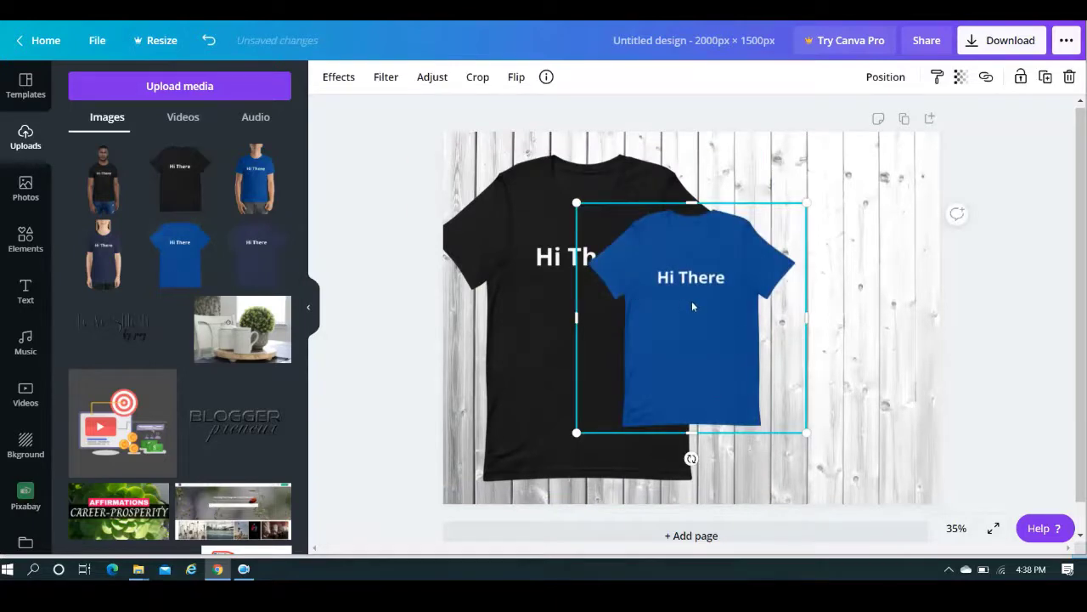
pyautogui.moveTo(692, 307); pyautogui.dragTo(573, 252)
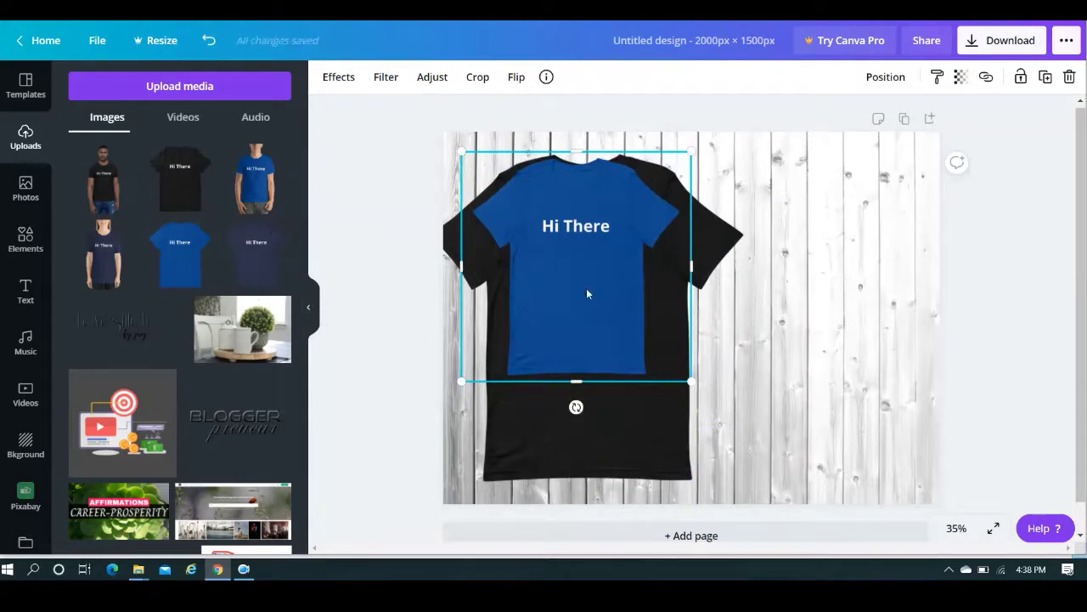
pyautogui.moveTo(691, 382); pyautogui.dragTo(815, 482)
pyautogui.moveTo(626, 397); pyautogui.dragTo(614, 399)
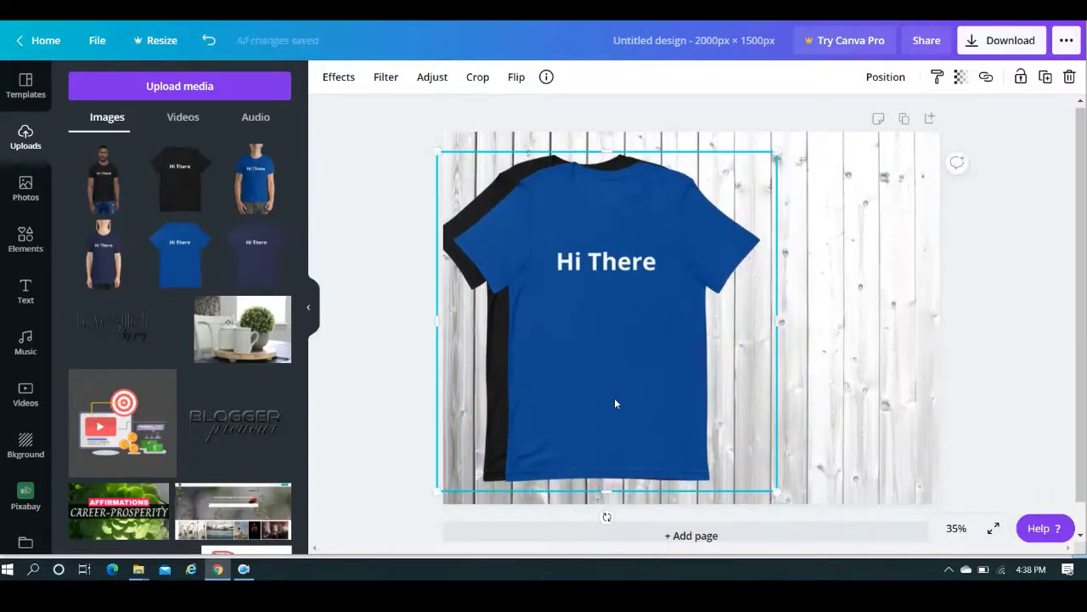
# Step: Add the navy Hi There tee, enlarge it and place it over the other shirts
pyautogui.click(278, 268)
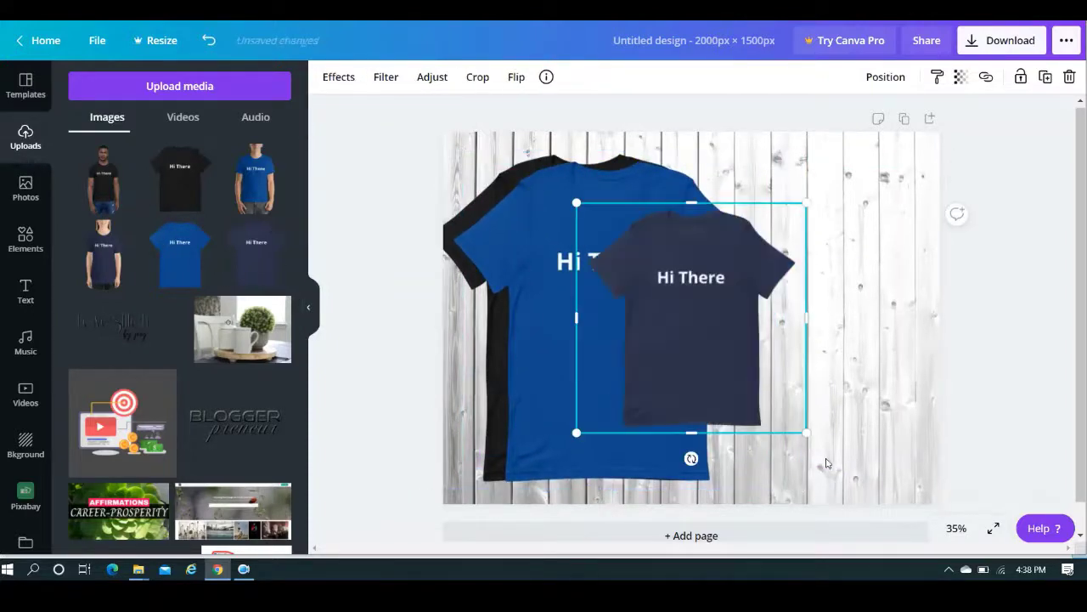
pyautogui.moveTo(880, 493); pyautogui.dragTo(891, 505)
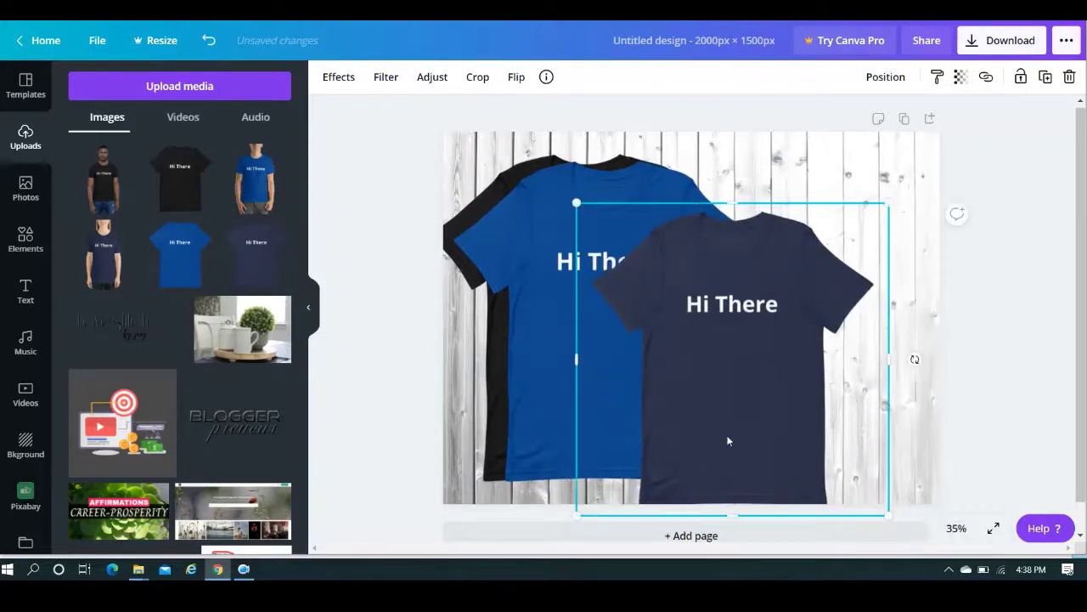
pyautogui.moveTo(728, 439); pyautogui.dragTo(625, 398)
# Step: Add the man-in-blue and man-in-black photos, resize them and line them along the bottom
pyautogui.click(256, 179)
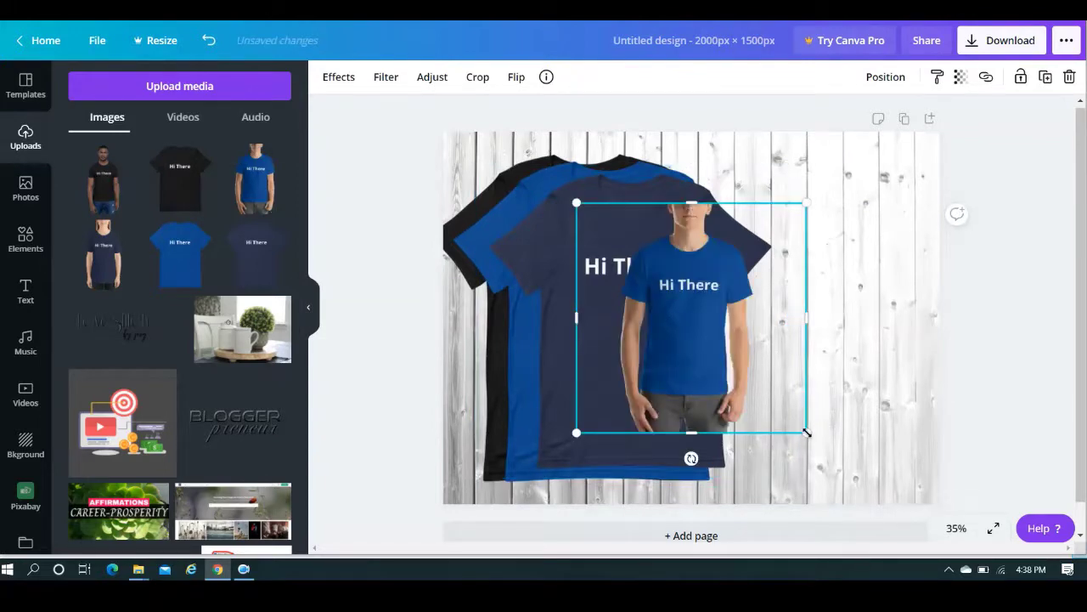
pyautogui.moveTo(786, 415); pyautogui.dragTo(771, 396)
pyautogui.moveTo(694, 334); pyautogui.dragTo(905, 440)
pyautogui.click(107, 191)
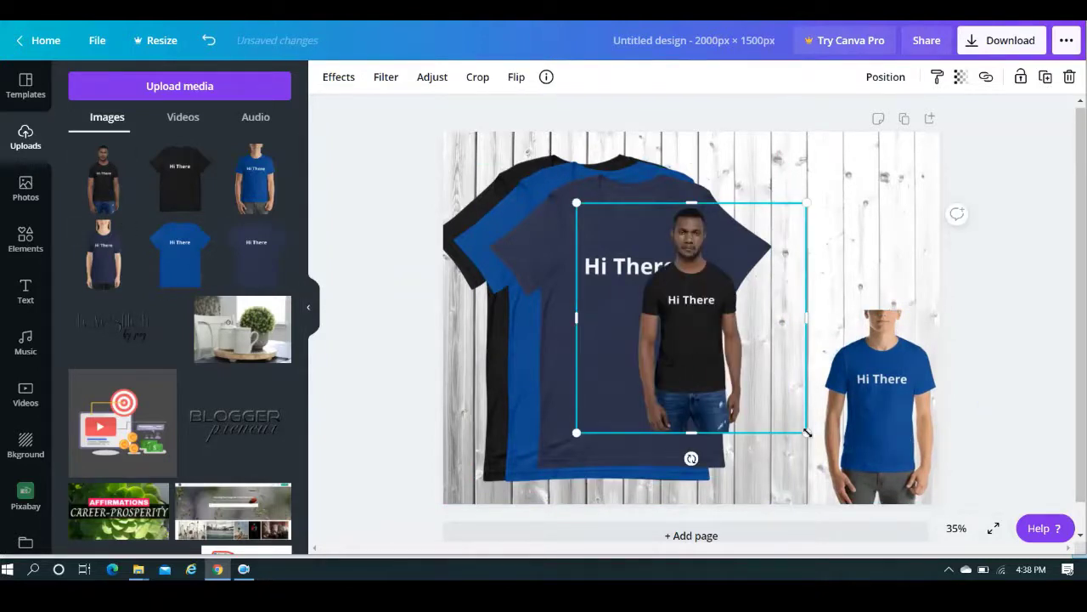
pyautogui.moveTo(809, 435); pyautogui.dragTo(751, 411)
pyautogui.moveTo(665, 322); pyautogui.dragTo(493, 435)
pyautogui.moveTo(594, 314); pyautogui.dragTo(615, 294)
# Step: Add the woman-in-navy photo, shrink it and place it beside the man in blue
pyautogui.click(136, 240)
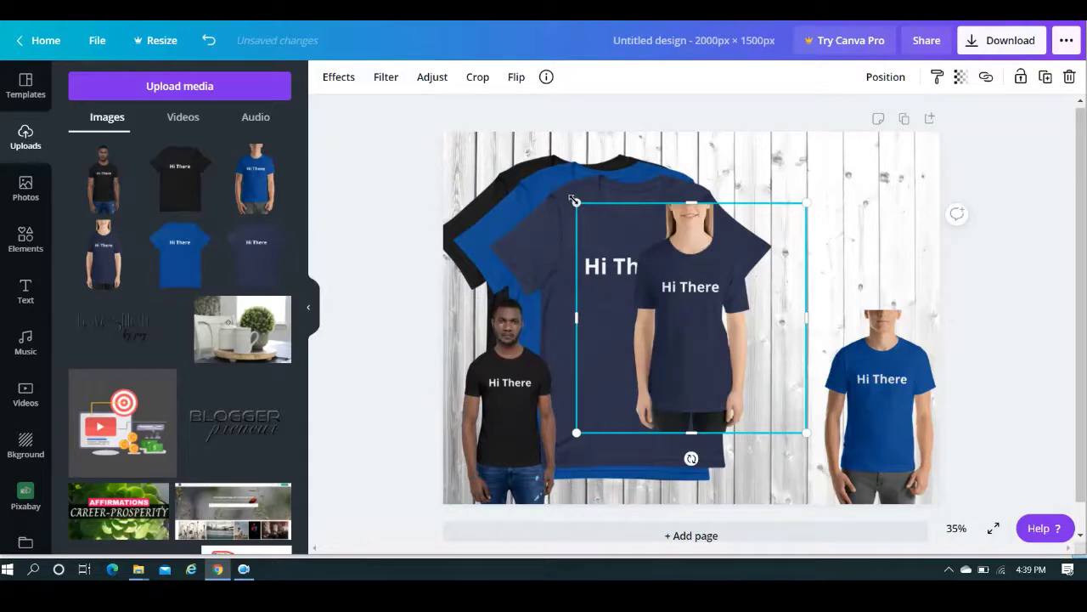
pyautogui.moveTo(575, 200); pyautogui.dragTo(609, 229)
pyautogui.moveTo(715, 334); pyautogui.dragTo(716, 405)
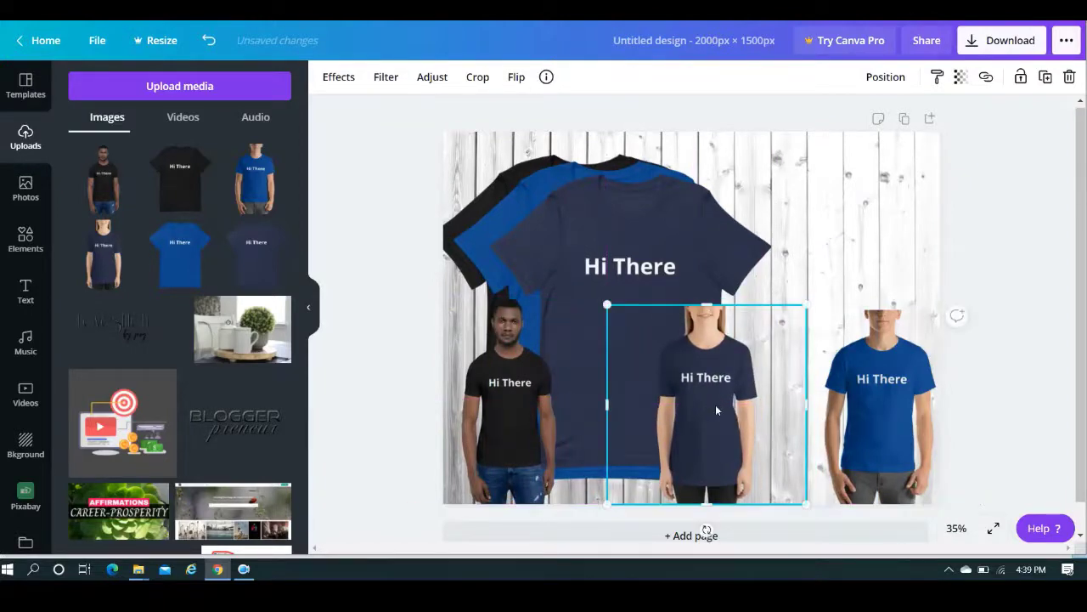
# Step: Delete the man in the blue tee and move the woman to the design's right edge
pyautogui.click(760, 348)
pyautogui.click(698, 402)
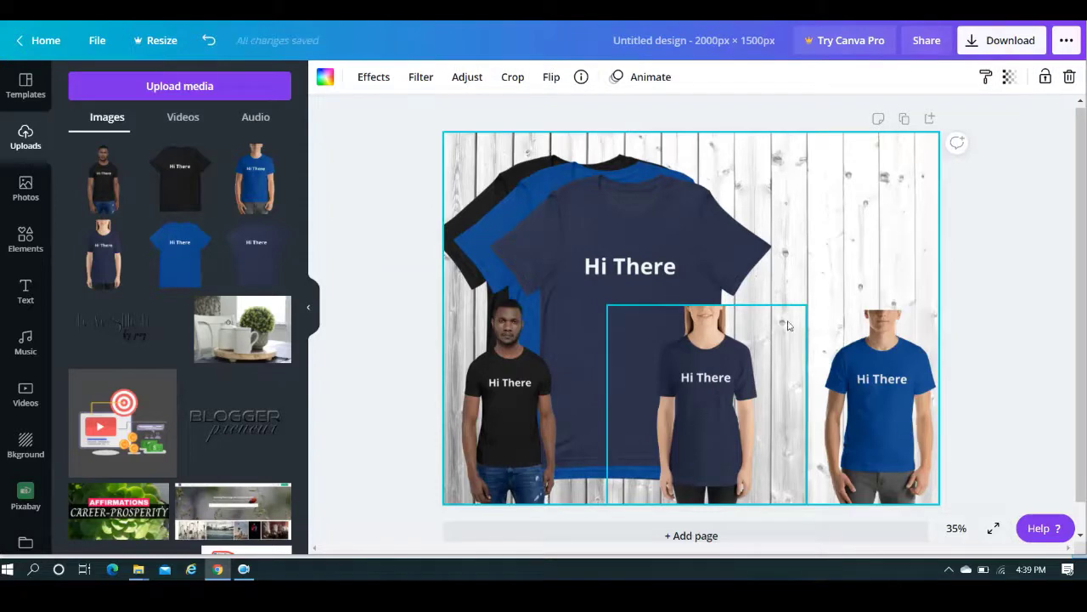
pyautogui.click(867, 385)
pyautogui.click(1069, 77)
pyautogui.moveTo(753, 365); pyautogui.dragTo(893, 405)
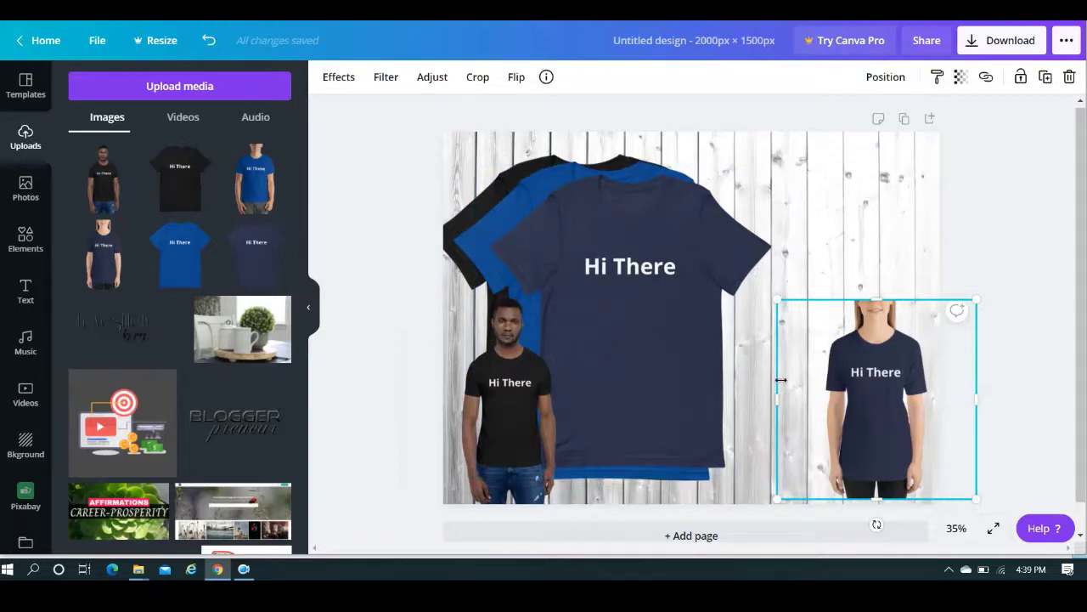
# Step: Tilt the front navy tee about 20° clockwise, enlarge it and nudge it slightly down
pyautogui.click(682, 255)
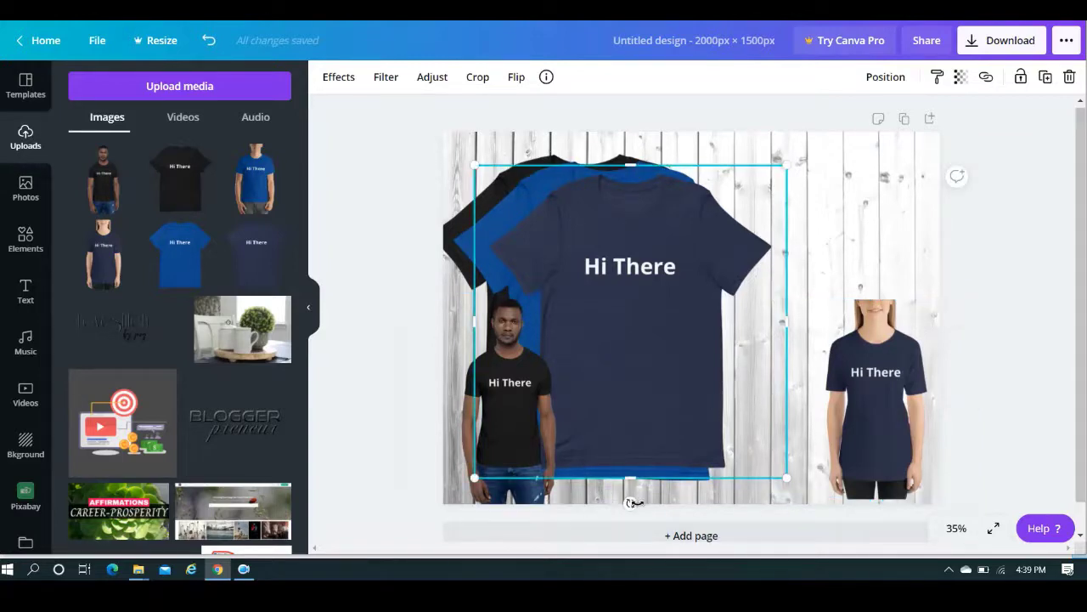
pyautogui.moveTo(633, 502); pyautogui.dragTo(719, 500)
pyautogui.moveTo(728, 122)
pyautogui.mouseDown()
pyautogui.moveTo(753, 111)
pyautogui.moveTo(744, 109)
pyautogui.mouseUp()
pyautogui.moveTo(698, 259); pyautogui.dragTo(696, 272)
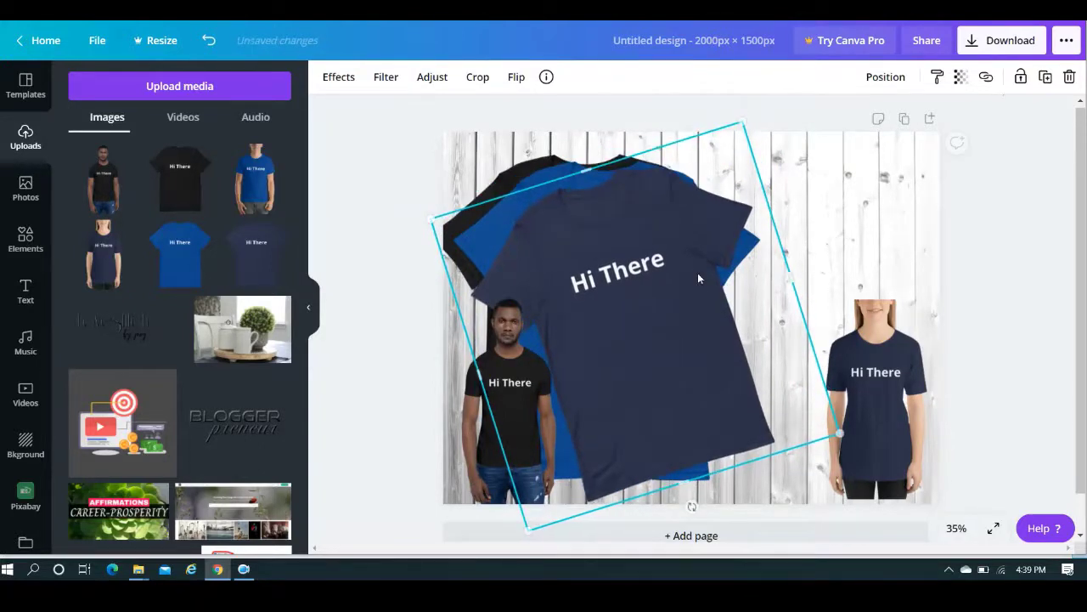
pyautogui.click(1011, 260)
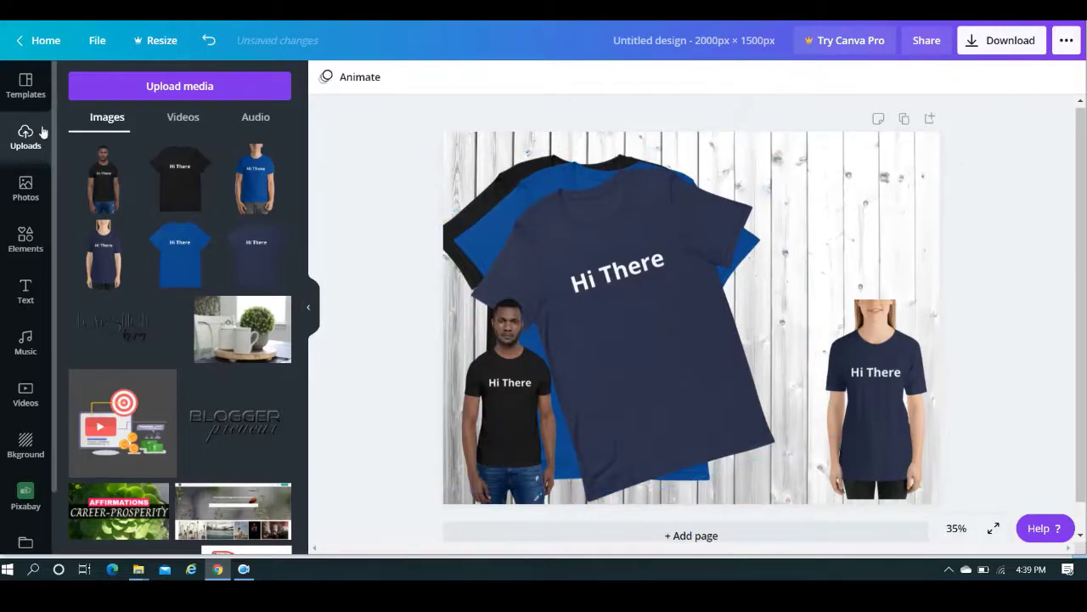
# Step: Add a square shape from Elements and stretch it into a thin full-width brown bar
pyautogui.click(25, 238)
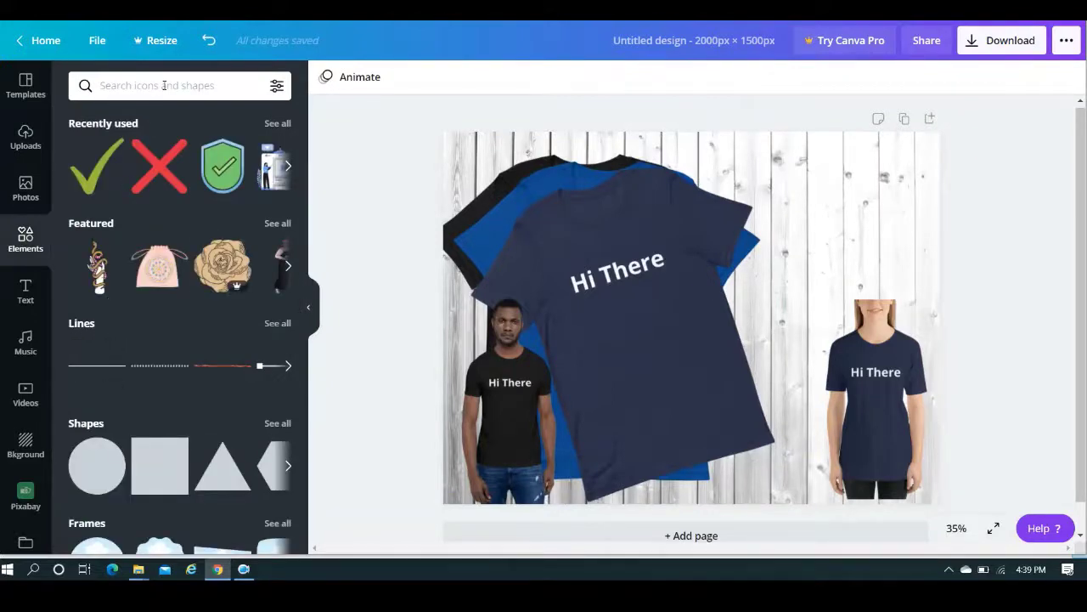
pyautogui.click(173, 458)
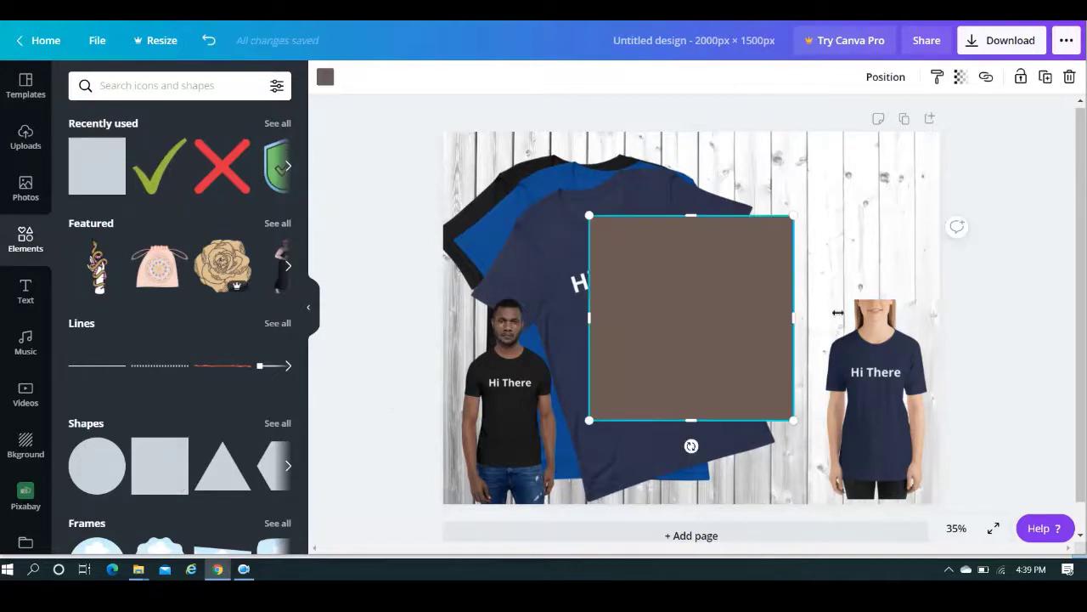
pyautogui.moveTo(838, 312); pyautogui.dragTo(941, 308)
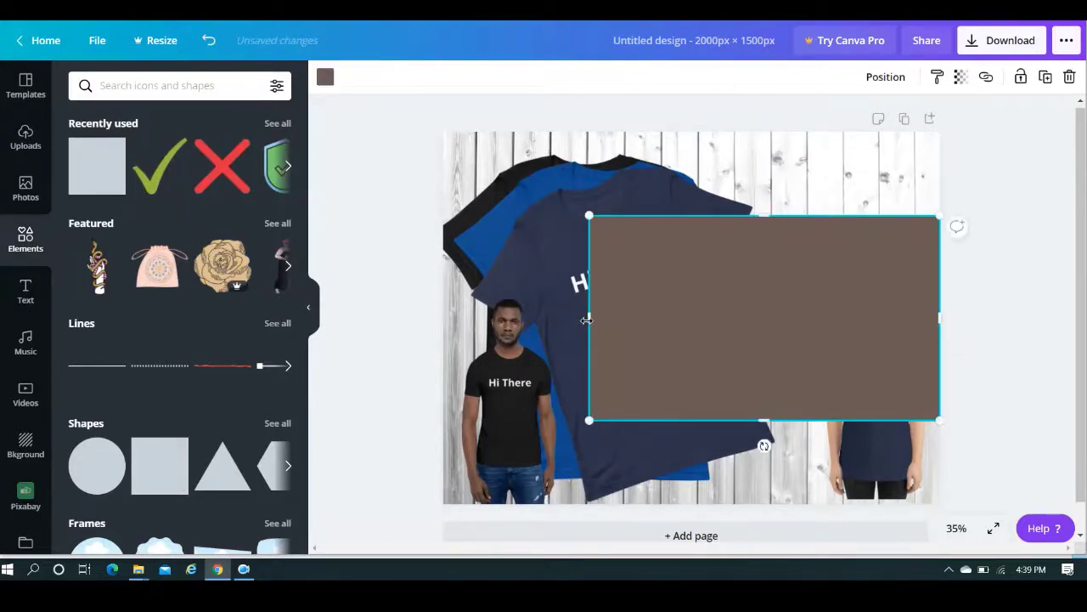
pyautogui.moveTo(588, 318); pyautogui.dragTo(443, 318)
pyautogui.moveTo(691, 419); pyautogui.dragTo(714, 150)
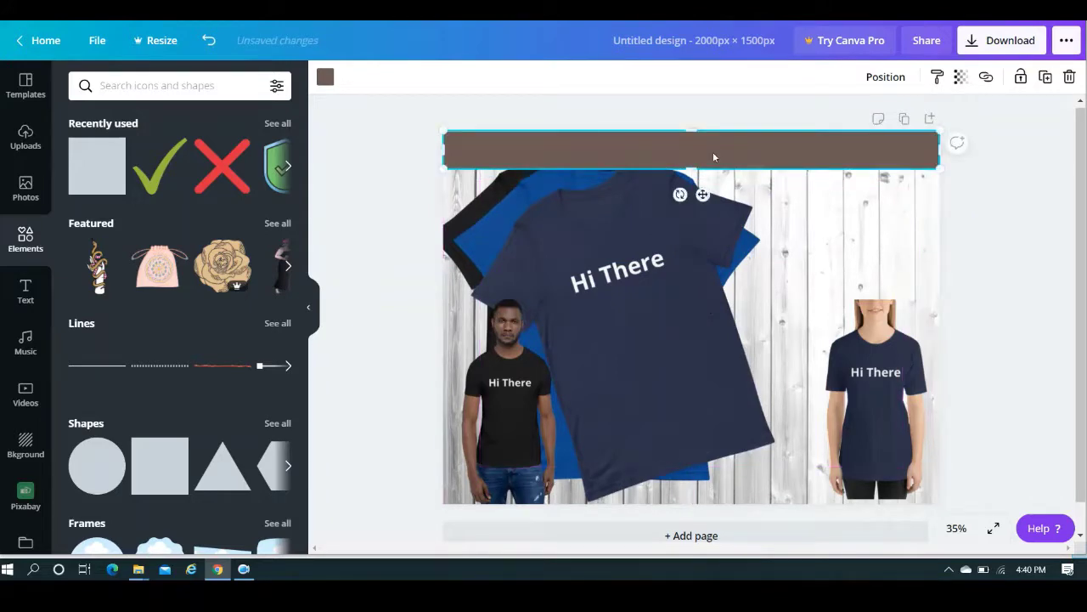
# Step: Recolour the top bar red, then darken it to the custom shade #A60000
pyautogui.click(325, 76)
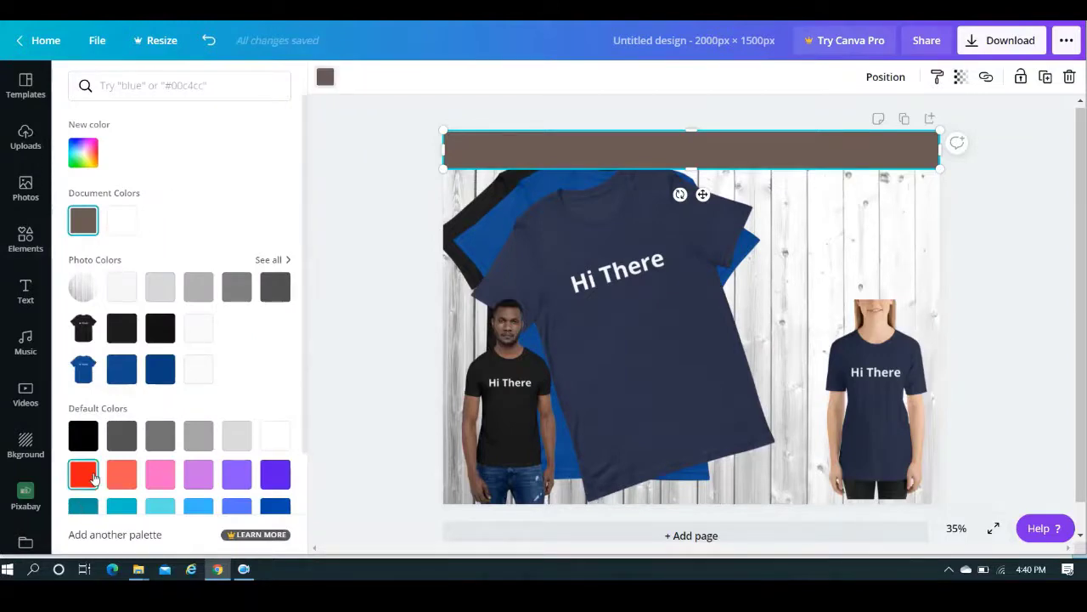
pyautogui.click(83, 474)
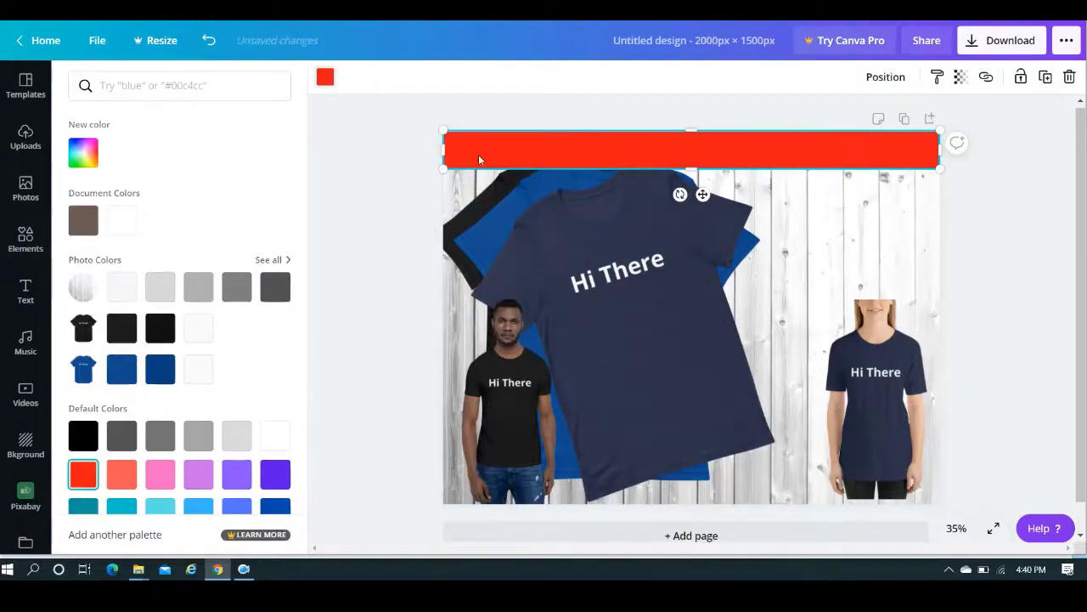
pyautogui.click(327, 78)
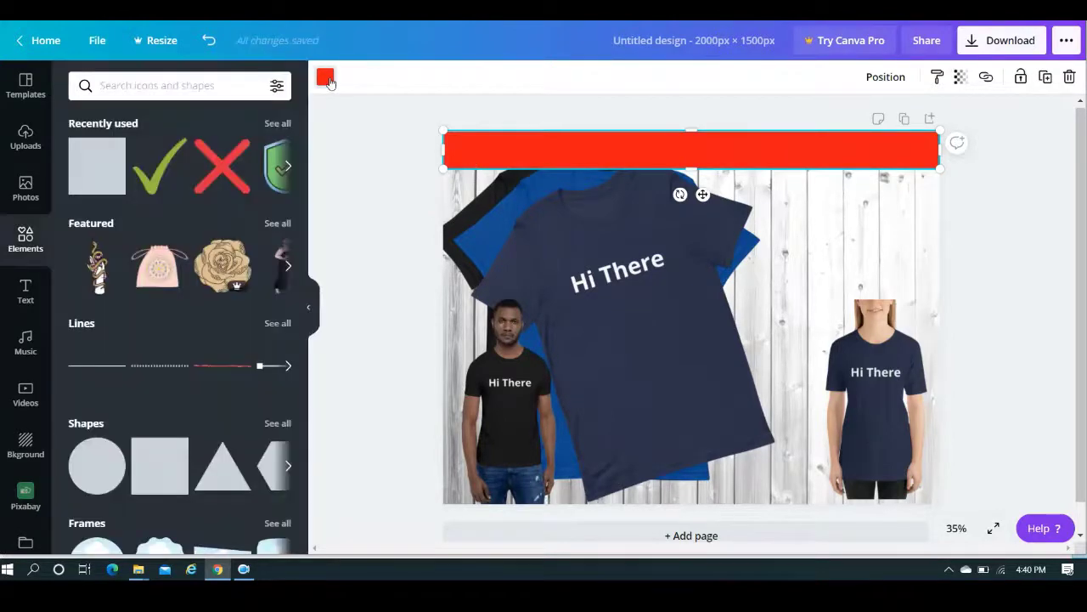
pyautogui.click(328, 80)
pyautogui.click(84, 152)
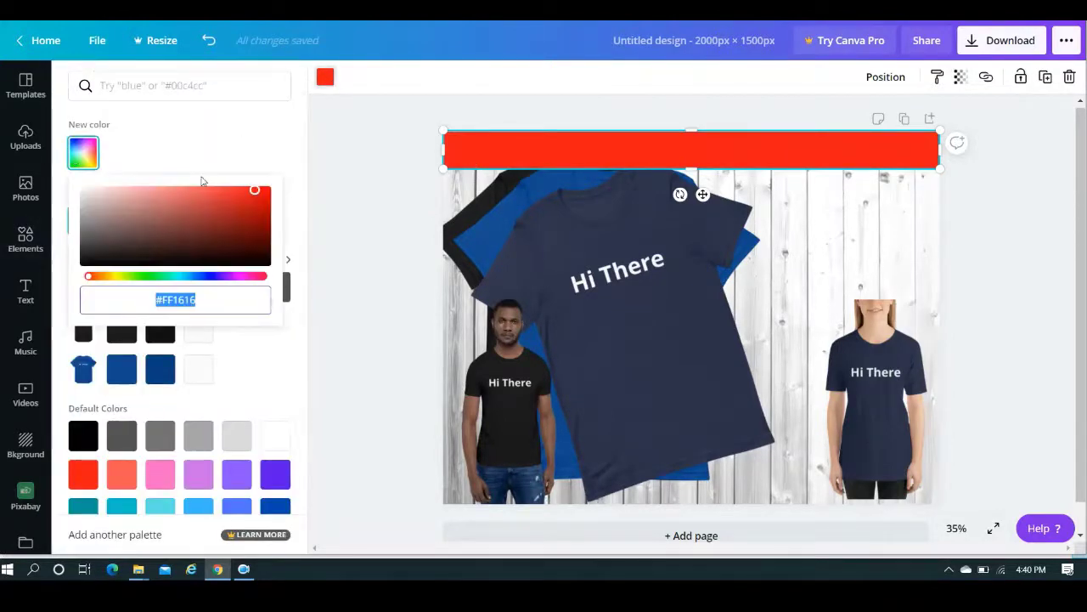
pyautogui.moveTo(254, 195); pyautogui.dragTo(285, 210)
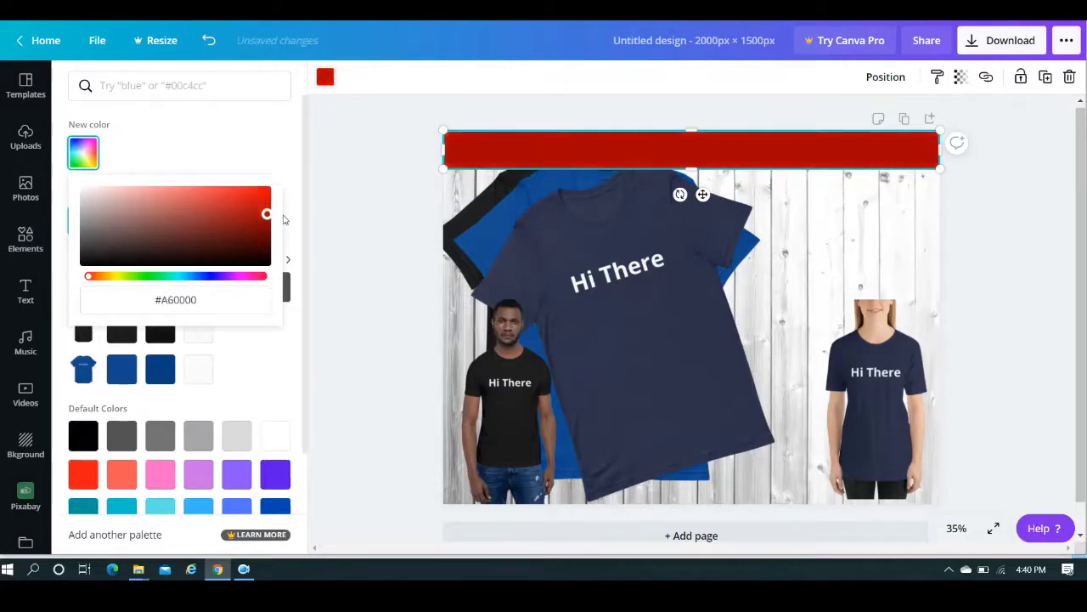
pyautogui.moveTo(284, 220); pyautogui.dragTo(281, 209)
pyautogui.click(381, 208)
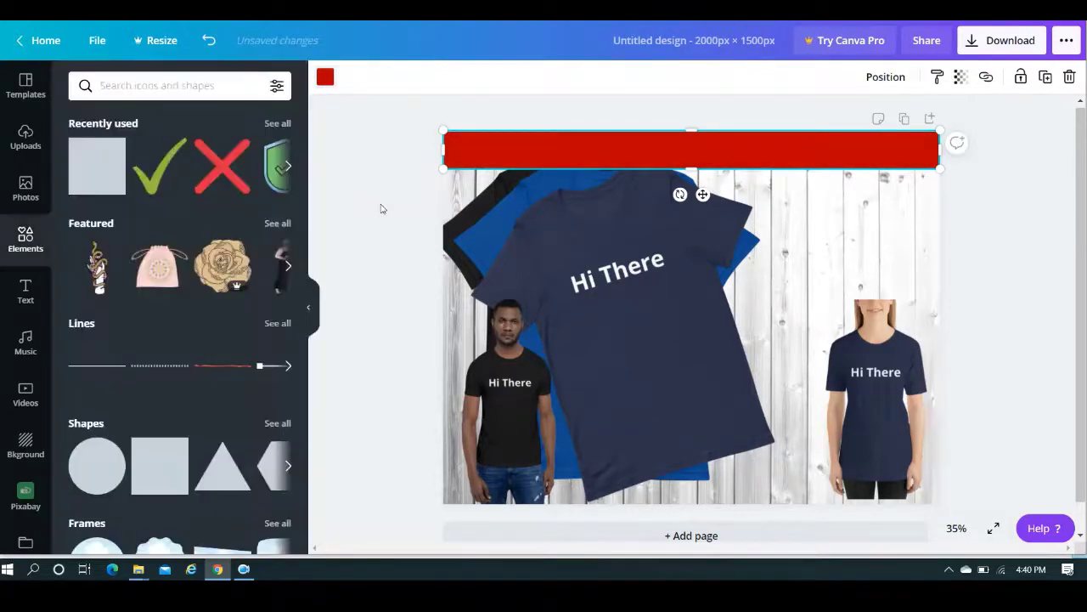
# Step: Browse the Text panel, try the RODEO style and dismiss the Canva Pro offer
pyautogui.click(28, 289)
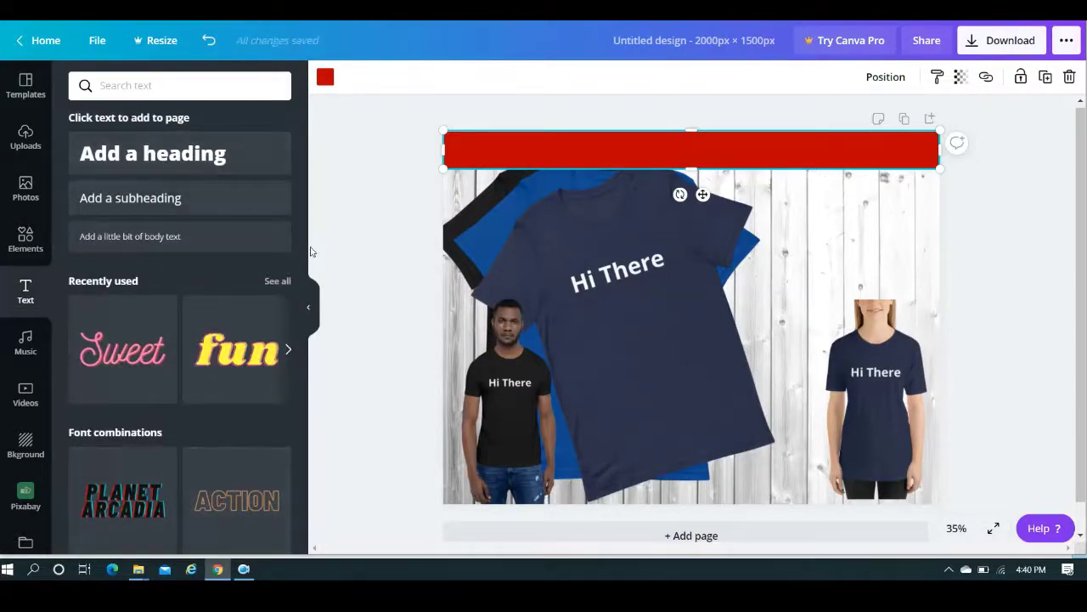
pyautogui.moveTo(302, 228); pyautogui.dragTo(298, 351)
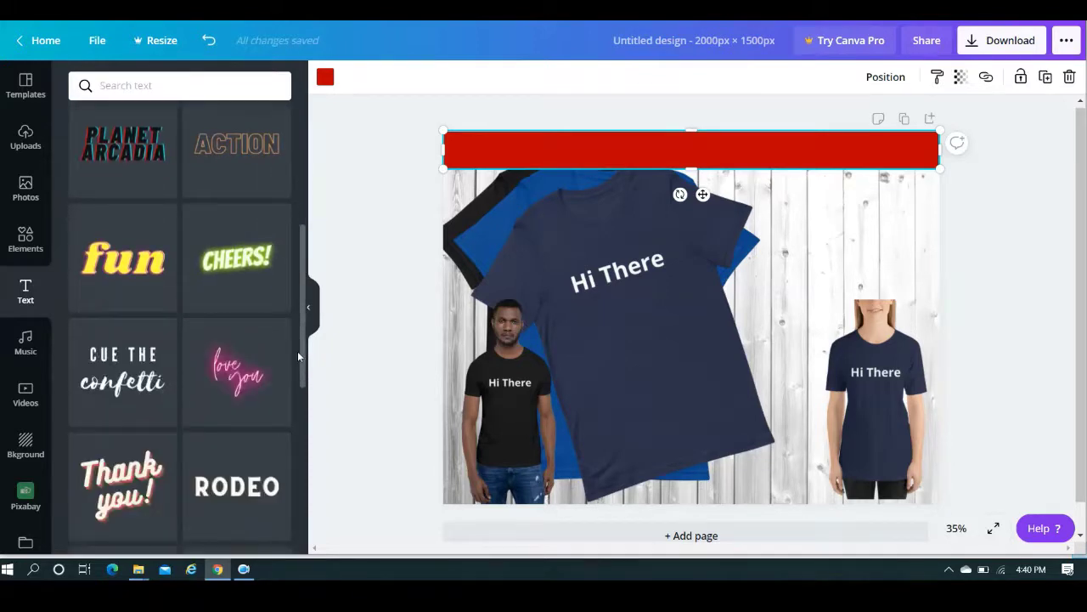
pyautogui.click(244, 481)
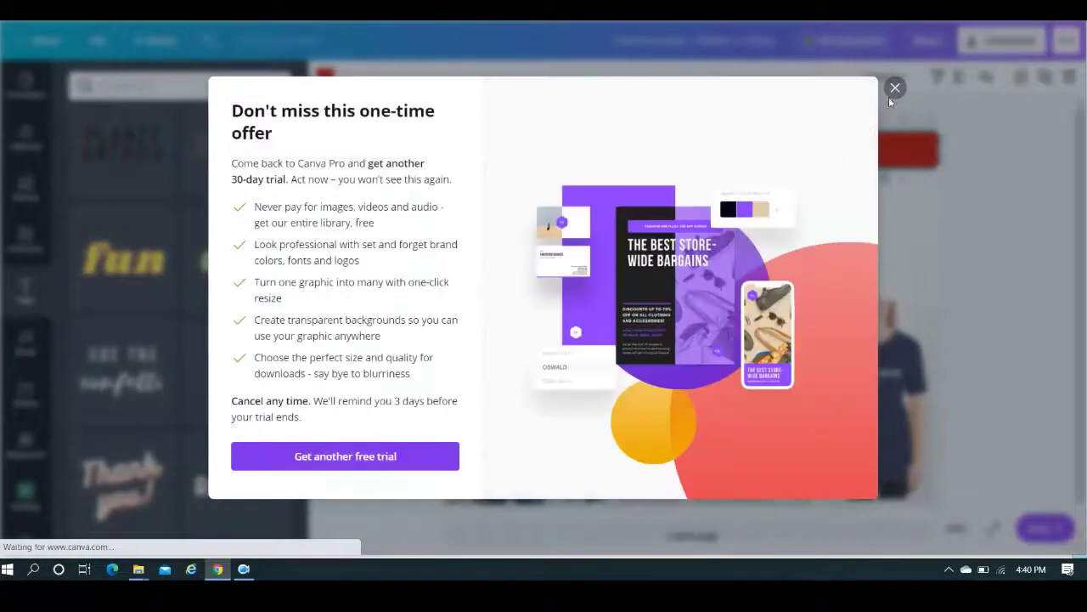
pyautogui.click(896, 89)
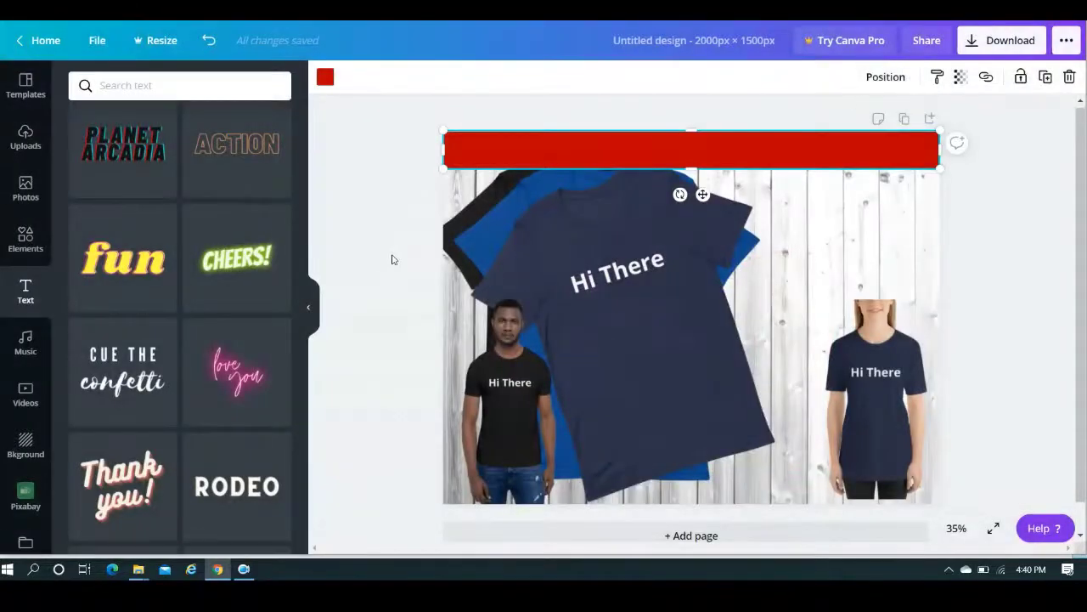
pyautogui.moveTo(303, 377); pyautogui.dragTo(306, 213)
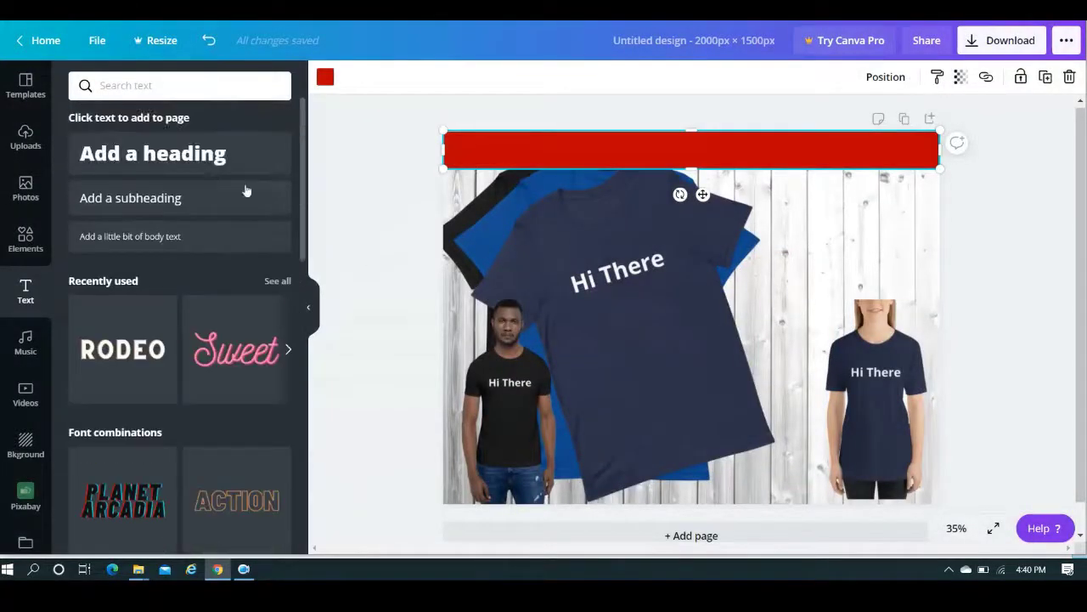
# Step: Add an 'Add a heading' box, shrink it to 80.9, undo a bar rotation, and move it onto the red bar
pyautogui.click(162, 149)
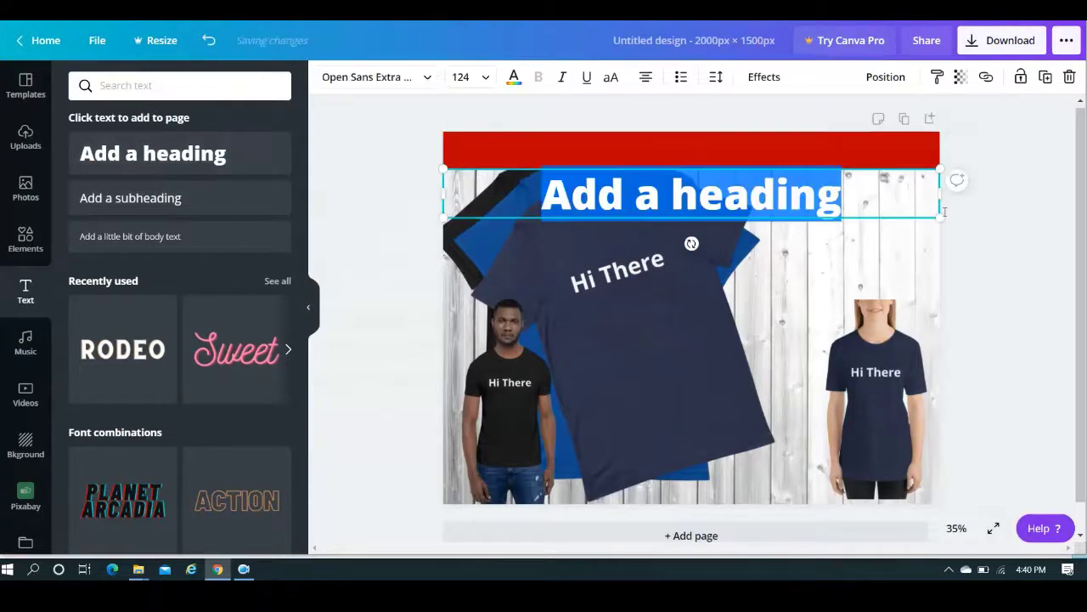
pyautogui.moveTo(940, 218); pyautogui.dragTo(745, 204)
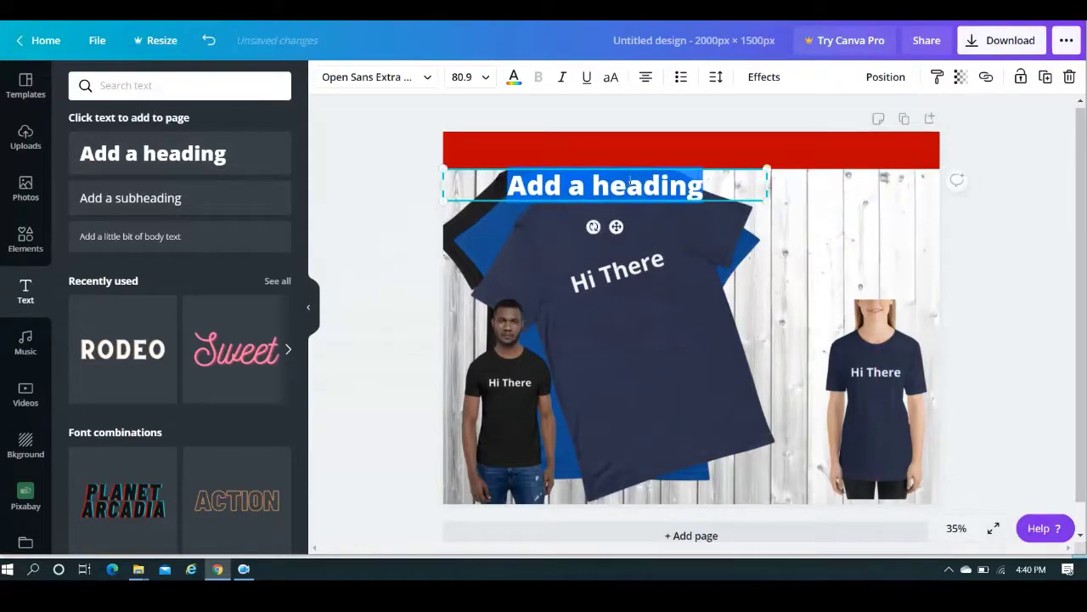
pyautogui.click(704, 148)
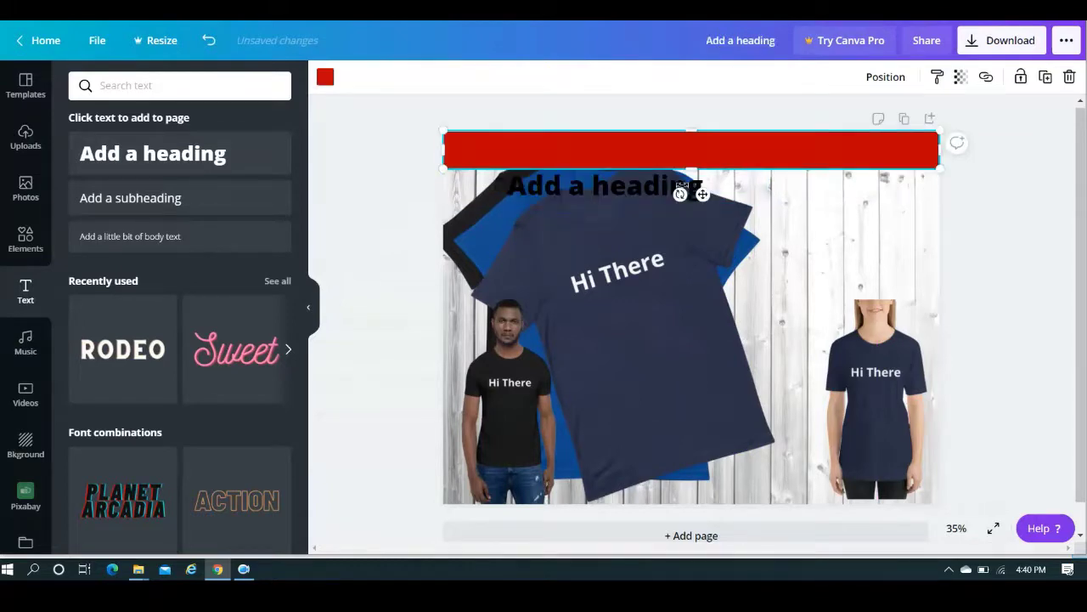
pyautogui.moveTo(681, 195); pyautogui.dragTo(701, 169)
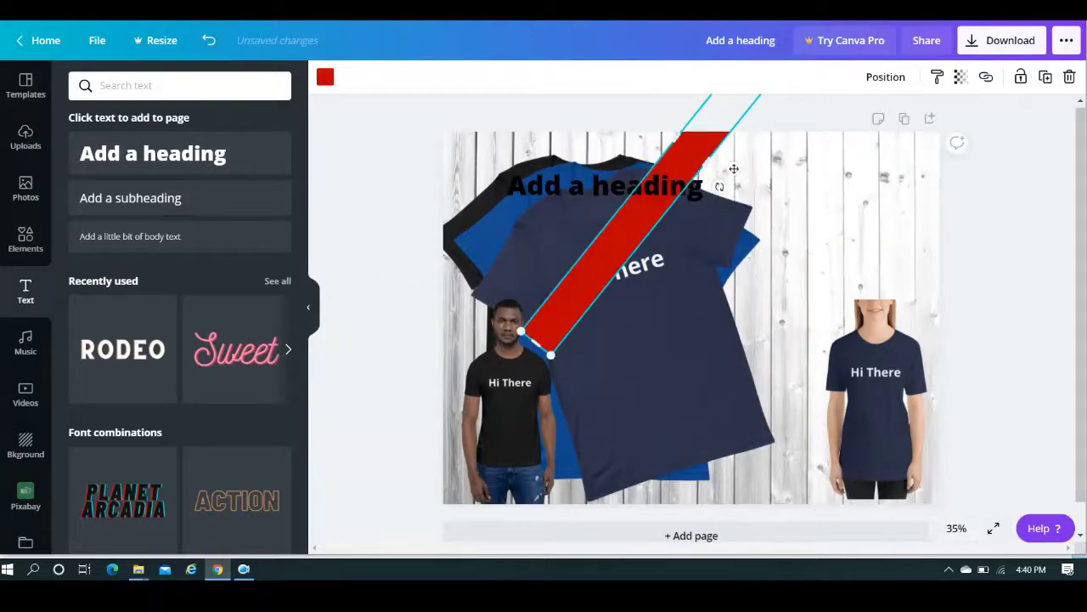
pyautogui.hotkey('ctrl', 'z')
pyautogui.click(573, 191)
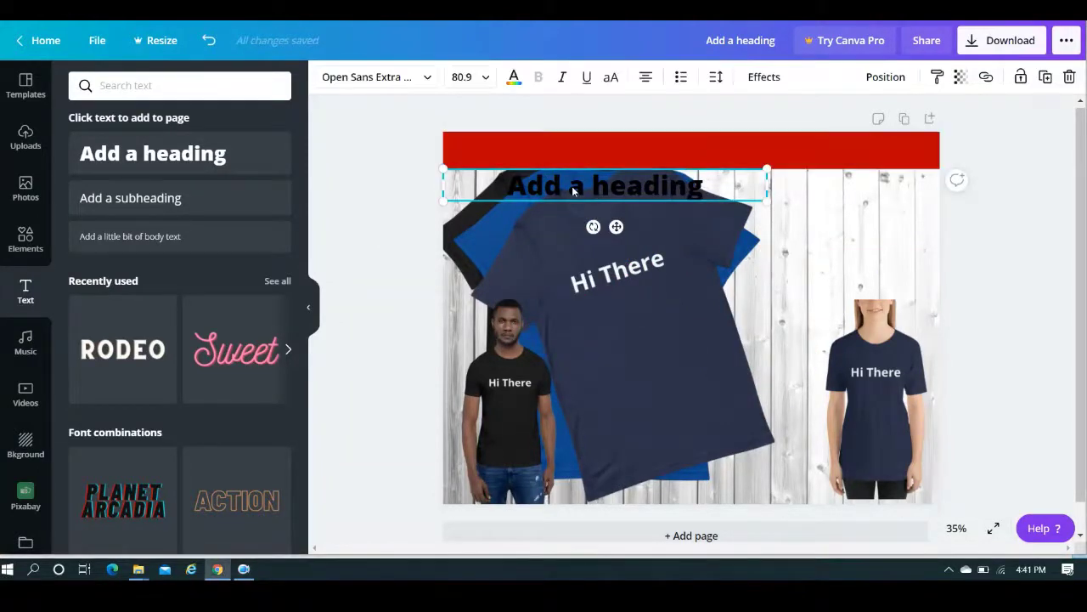
pyautogui.moveTo(573, 191); pyautogui.dragTo(673, 153)
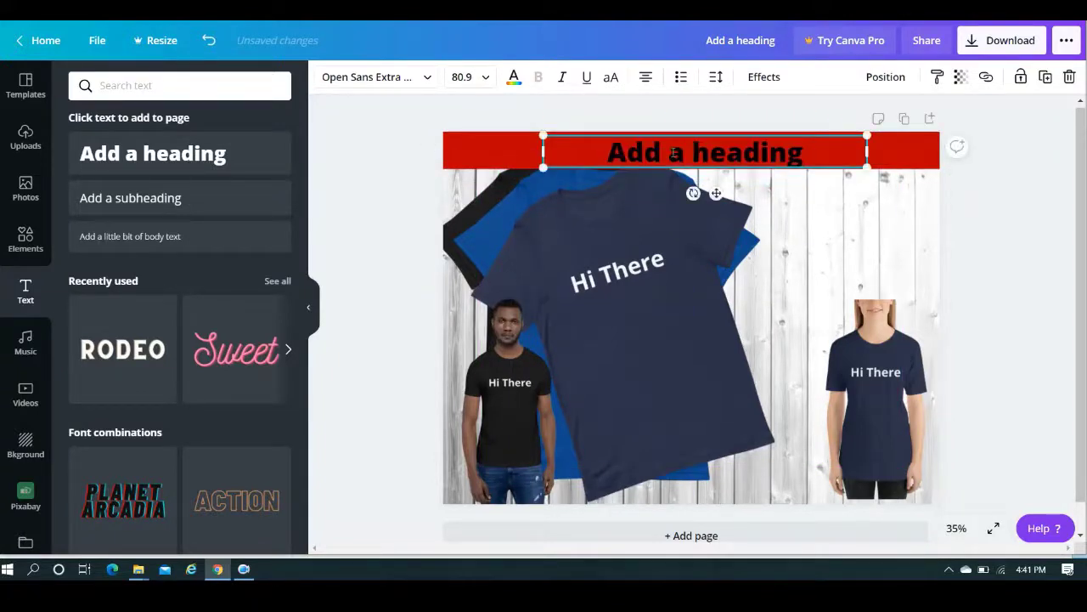
# Step: Make the heading text white and type 'Available in 3 colors!'
pyautogui.click(673, 152)
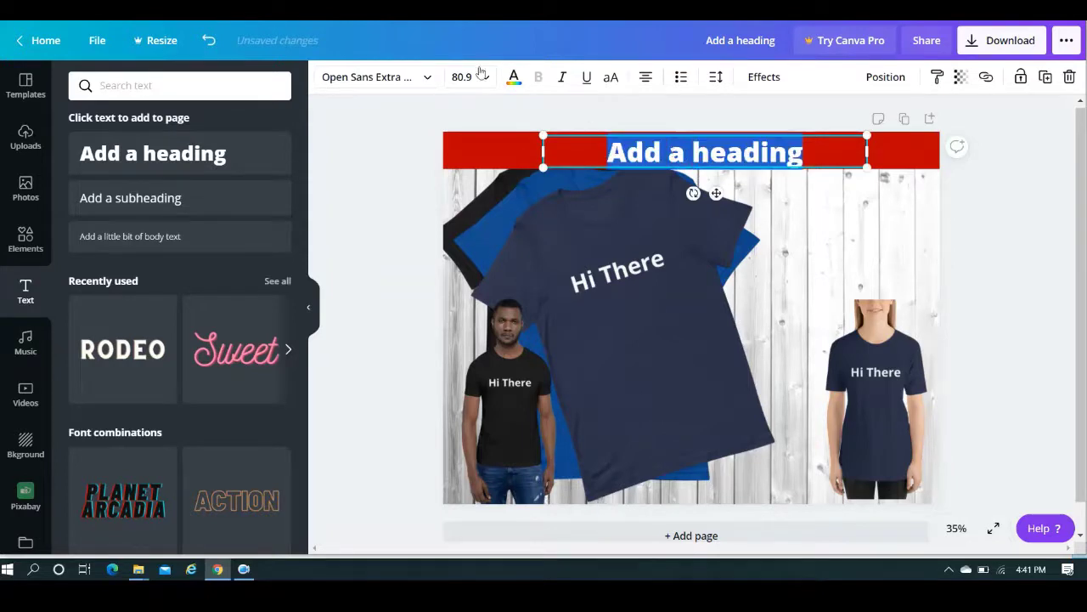
pyautogui.click(514, 78)
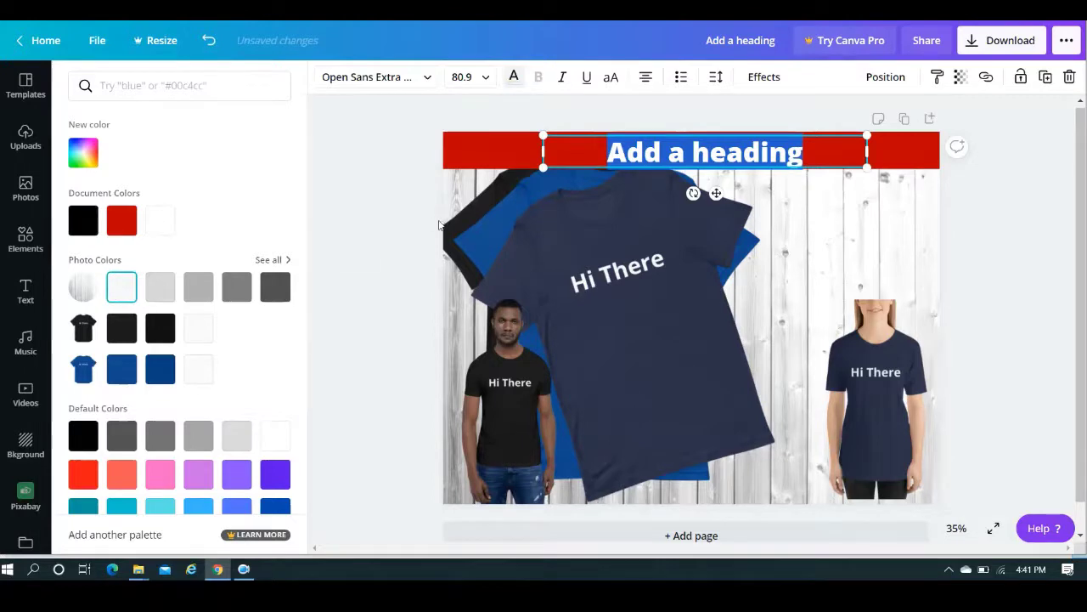
pyautogui.click(275, 435)
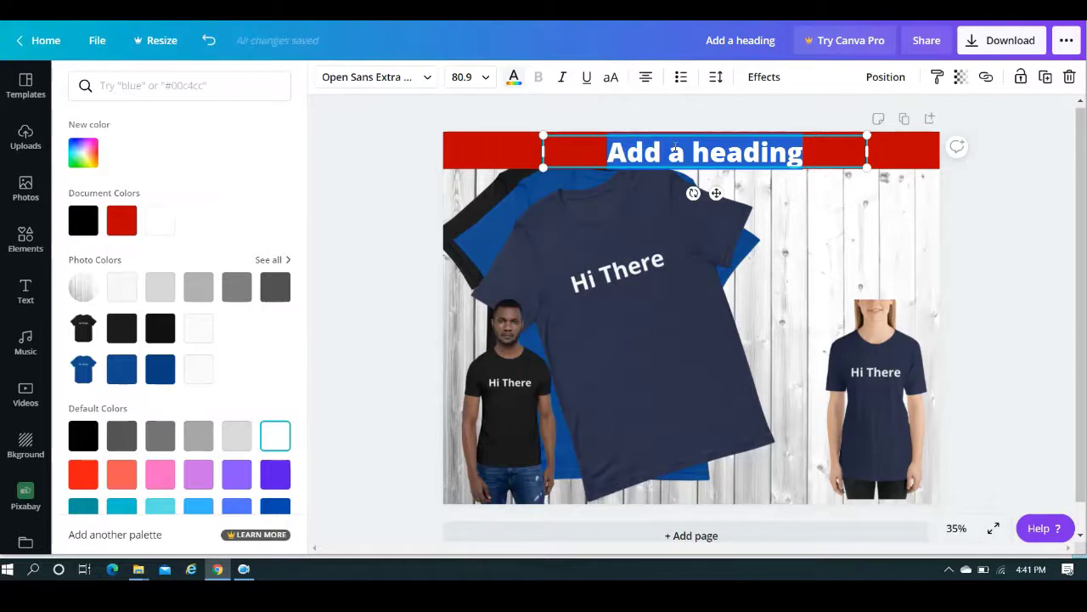
pyautogui.write('Avai')
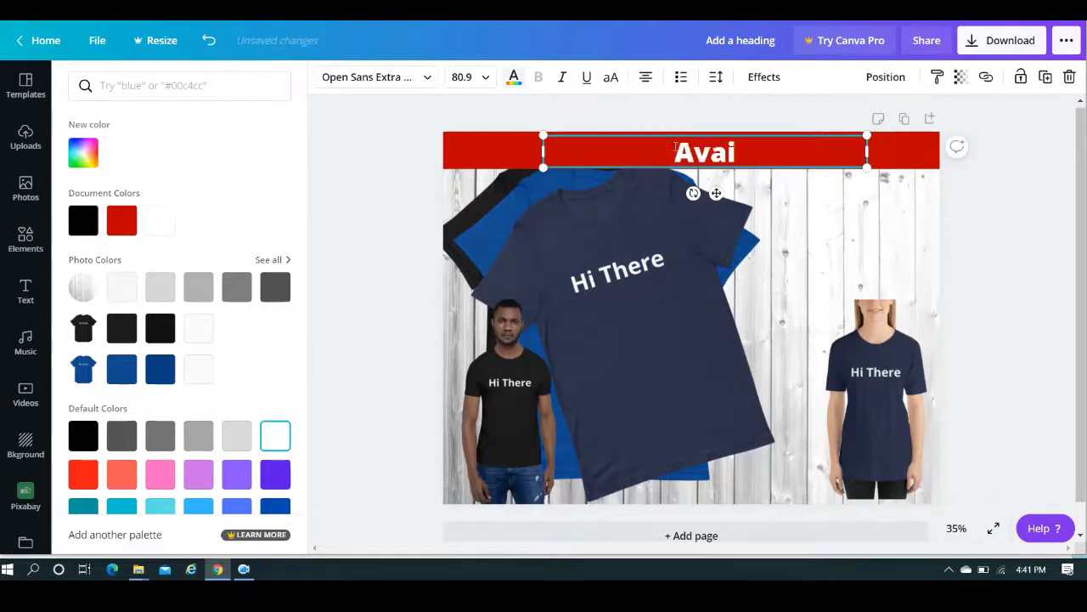
pyautogui.write('lable in 3 s')
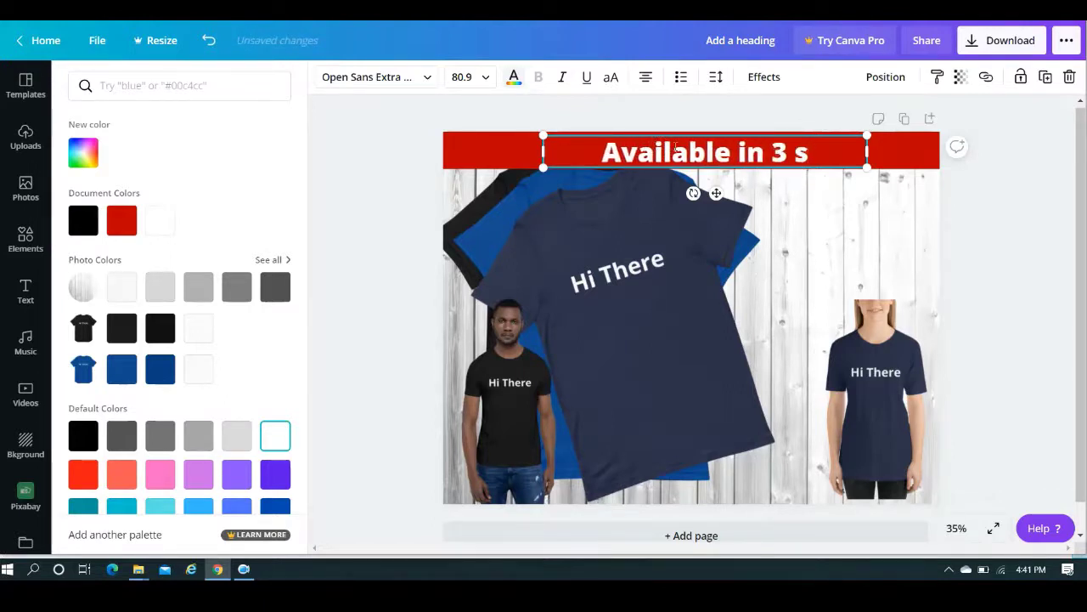
pyautogui.write('izes!')
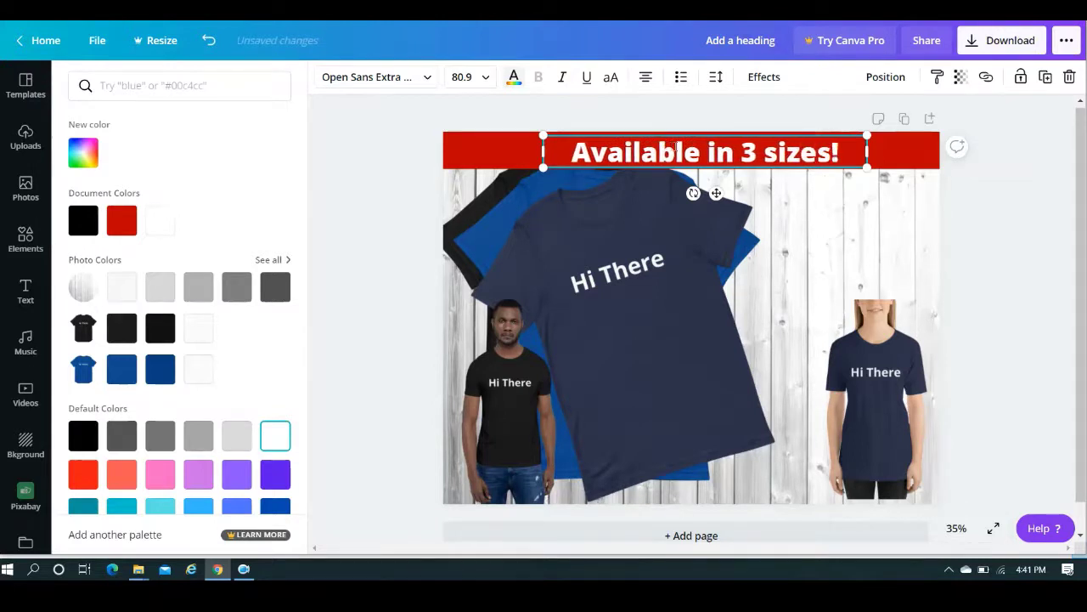
pyautogui.press('BackSpace')
pyautogui.press('BackSpace')
pyautogui.press('BackSpace')
pyautogui.press('BackSpace')
pyautogui.press('BackSpace')
pyautogui.press('BackSpace')
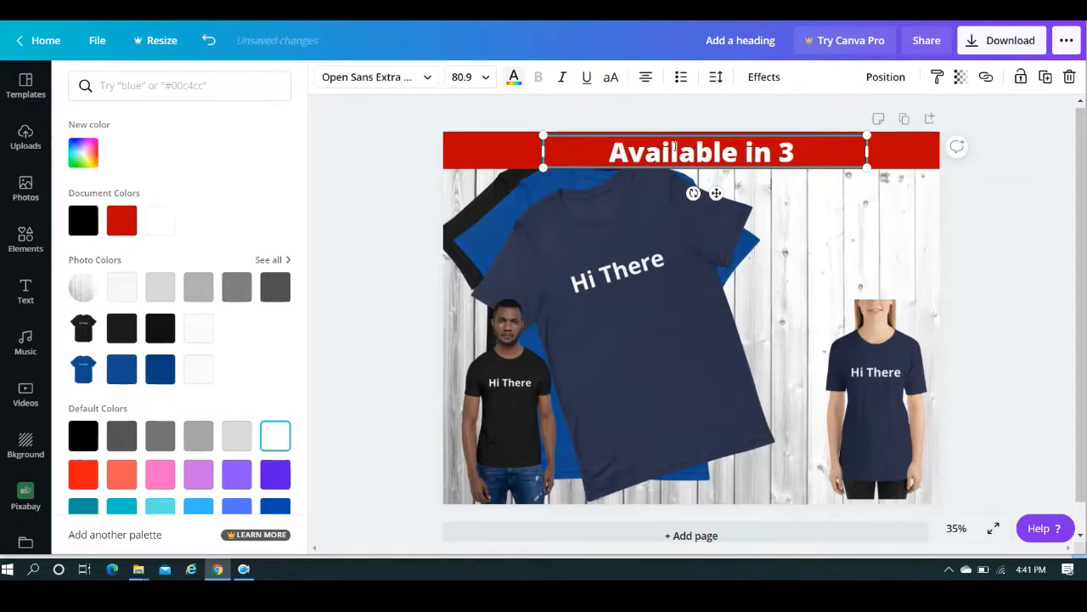
pyautogui.write('colors!')
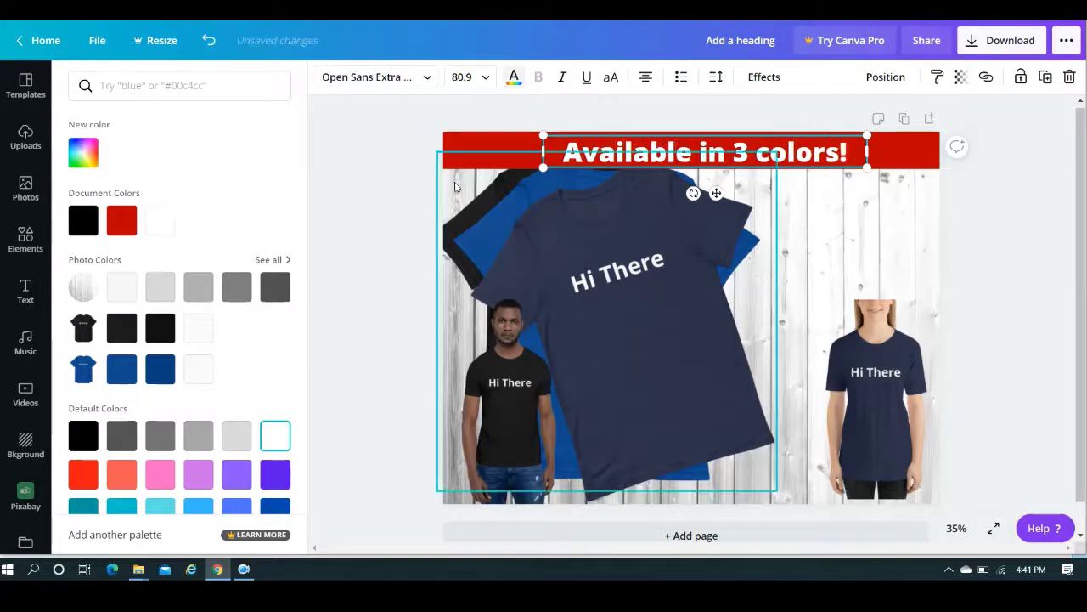
# Step: Prepend 'Hi there tee' and widen the text box so it fits one line
pyautogui.click(567, 153)
pyautogui.write('Hi there')
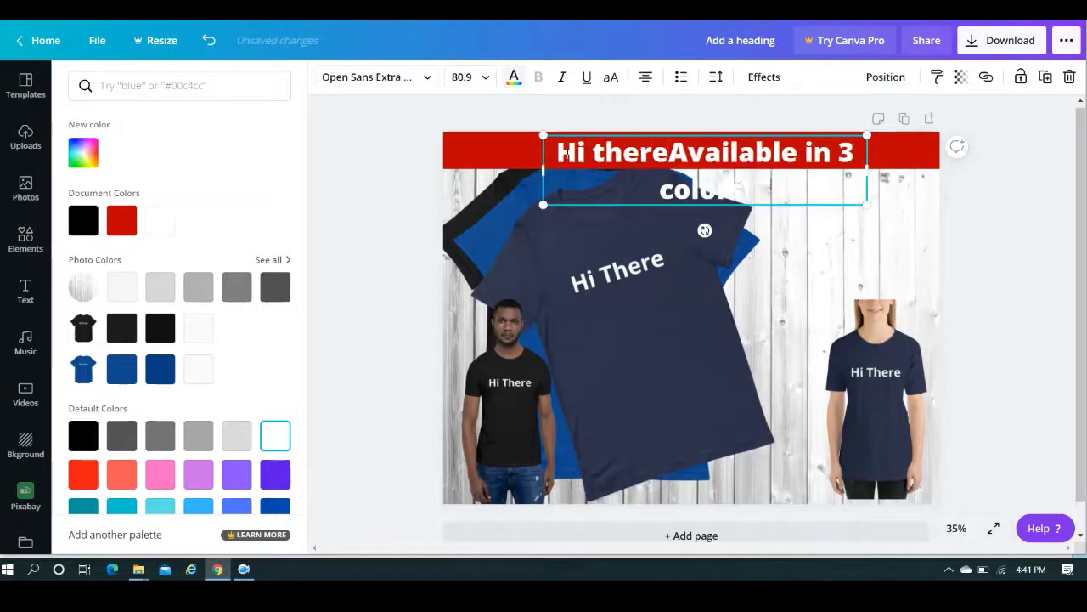
pyautogui.write(' tee')
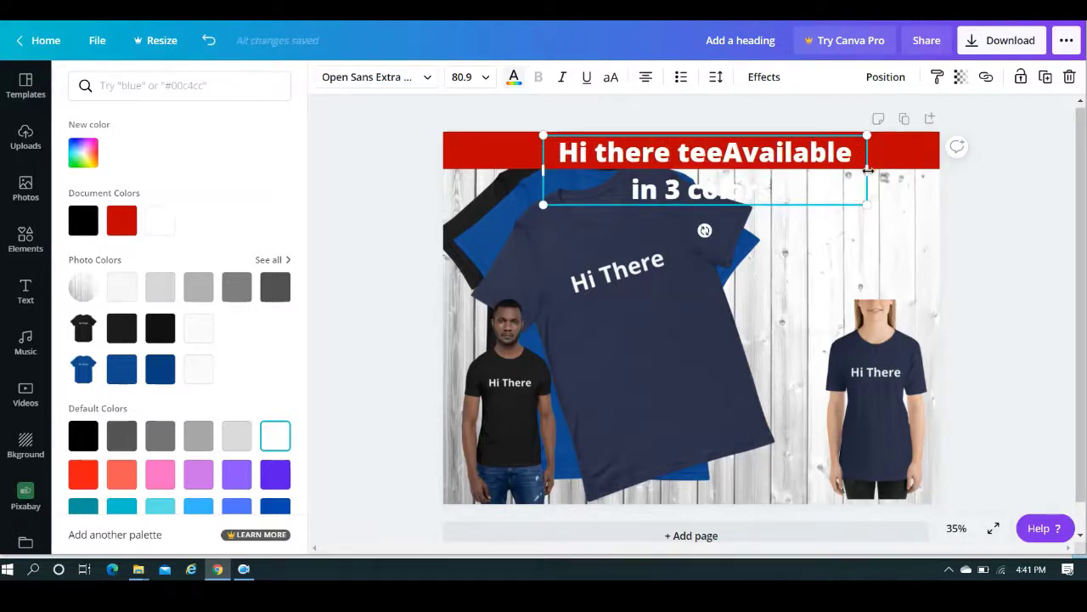
pyautogui.moveTo(868, 170); pyautogui.dragTo(939, 170)
pyautogui.moveTo(543, 171); pyautogui.dragTo(444, 158)
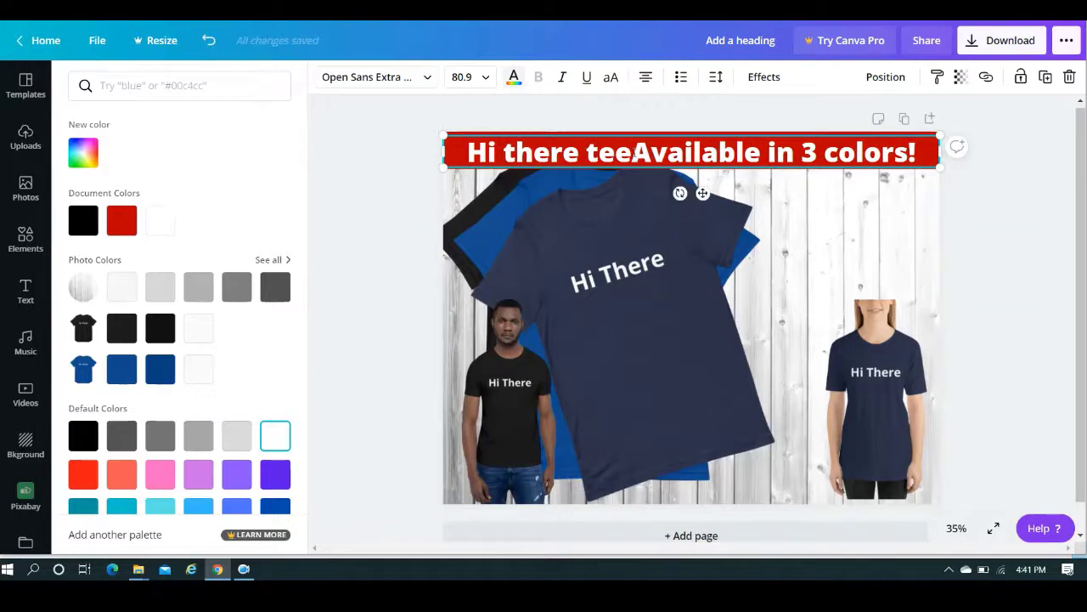
# Step: Insert ' - ' after 'tee', lowercase the A of 'available', and select the whole heading
pyautogui.click(636, 154)
pyautogui.write('-')
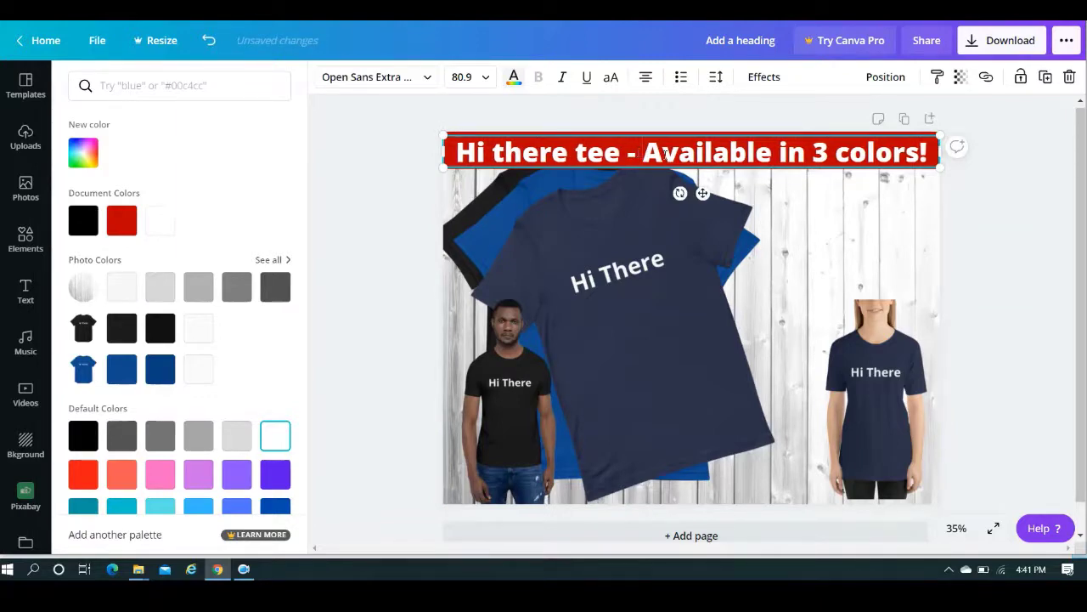
pyautogui.click(666, 154)
pyautogui.press('BackSpace')
pyautogui.write('a')
pyautogui.hotkey('shift', 'Left')
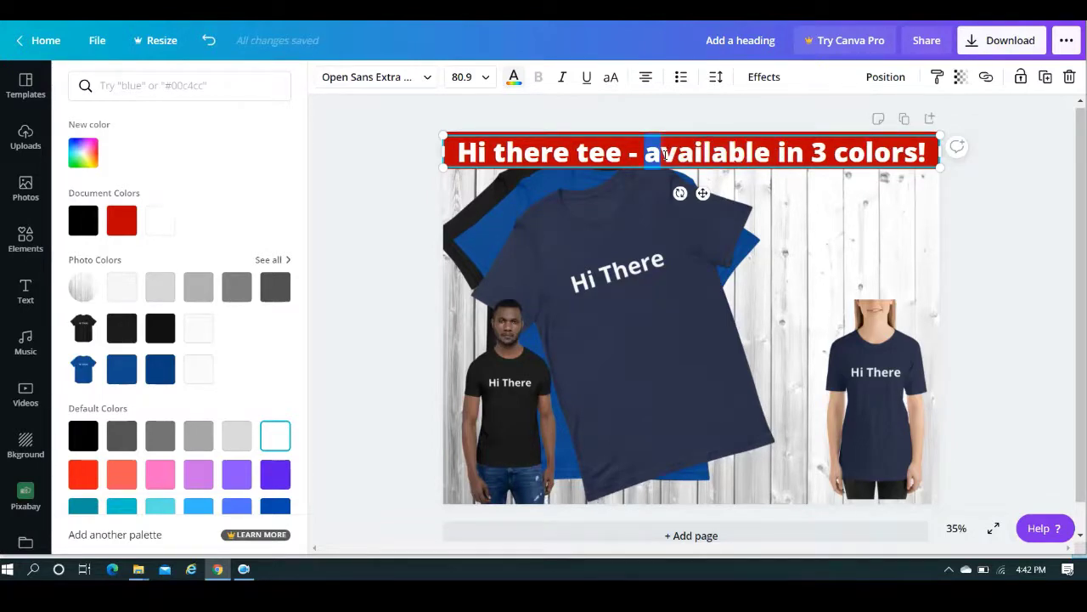
pyautogui.moveTo(928, 153); pyautogui.dragTo(452, 153)
# Step: Set the banner heading to Carter One font at size 64
pyautogui.click(422, 79)
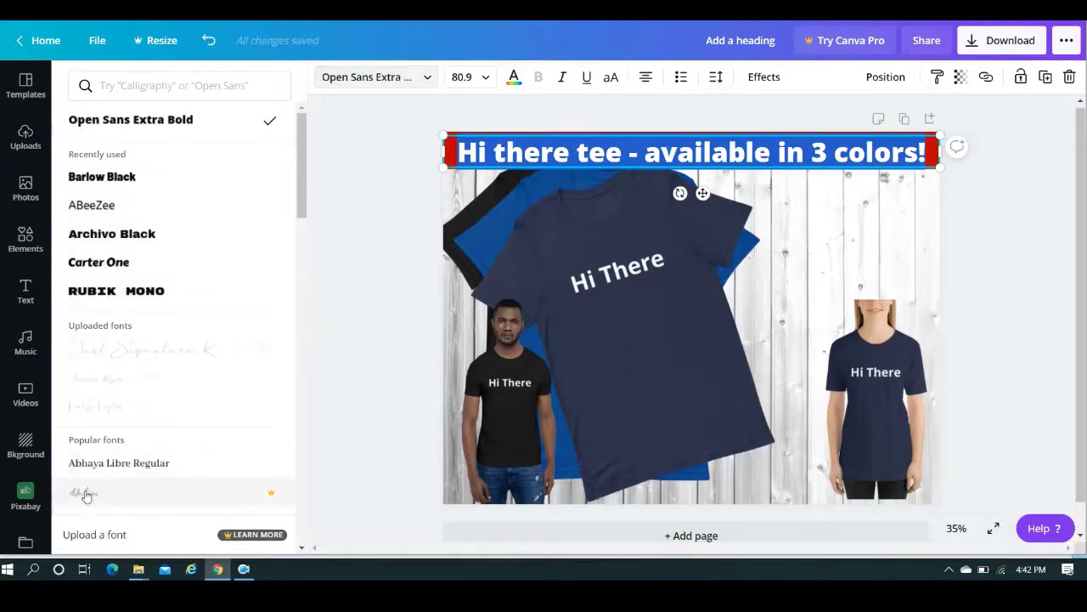
pyautogui.click(111, 262)
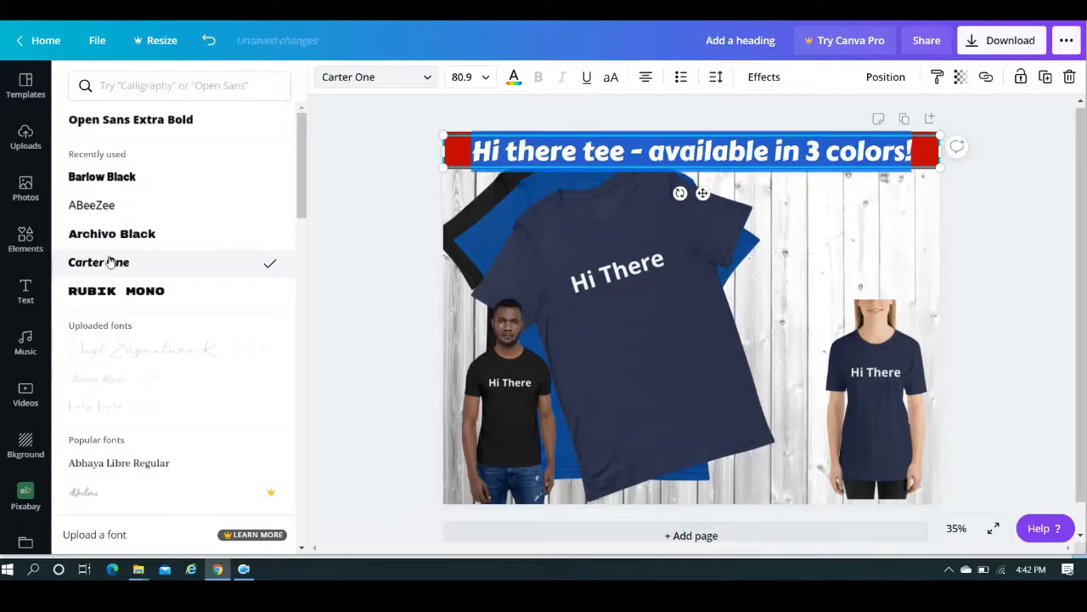
pyautogui.click(486, 79)
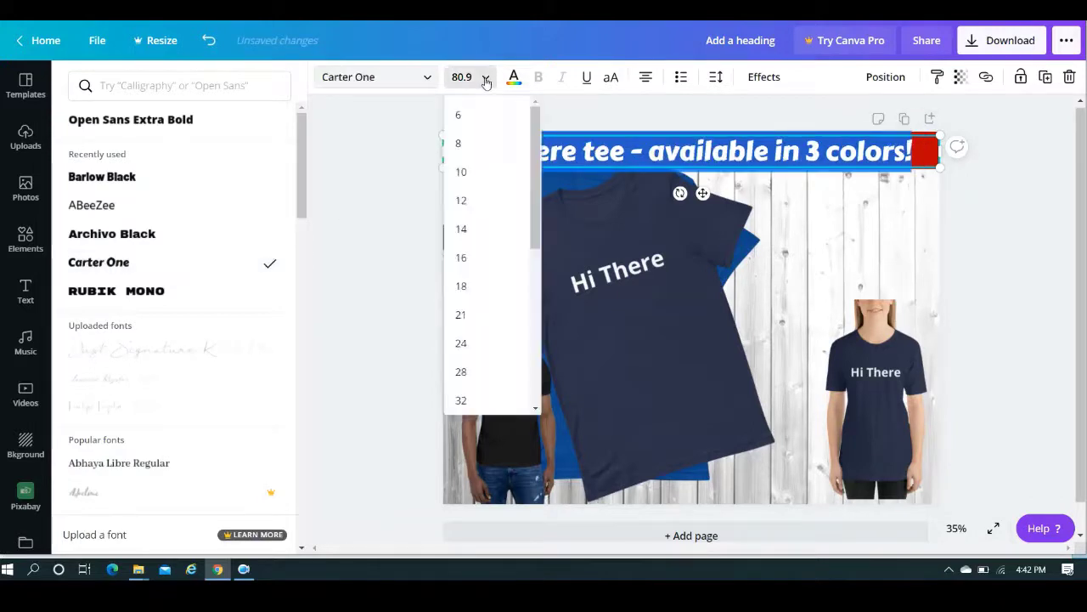
pyautogui.scroll(-3, 529, 315)
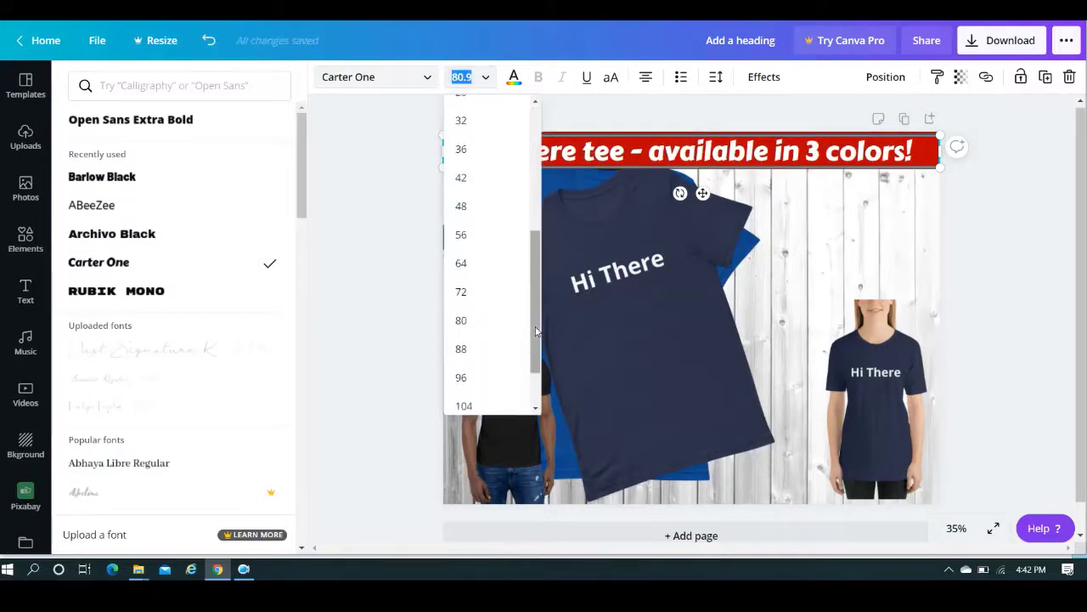
pyautogui.click(470, 264)
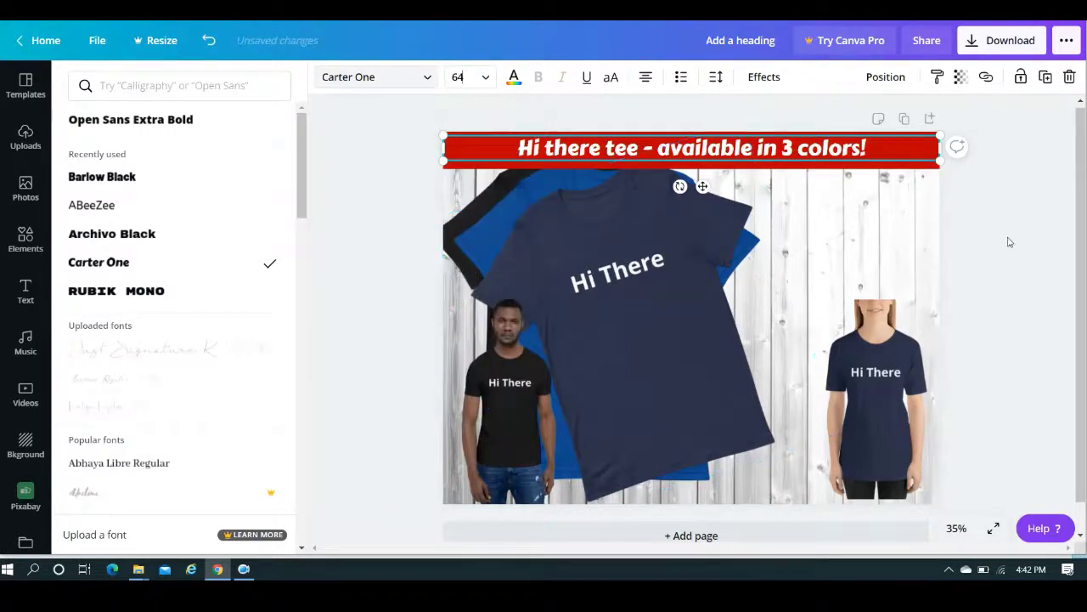
pyautogui.press('Escape')
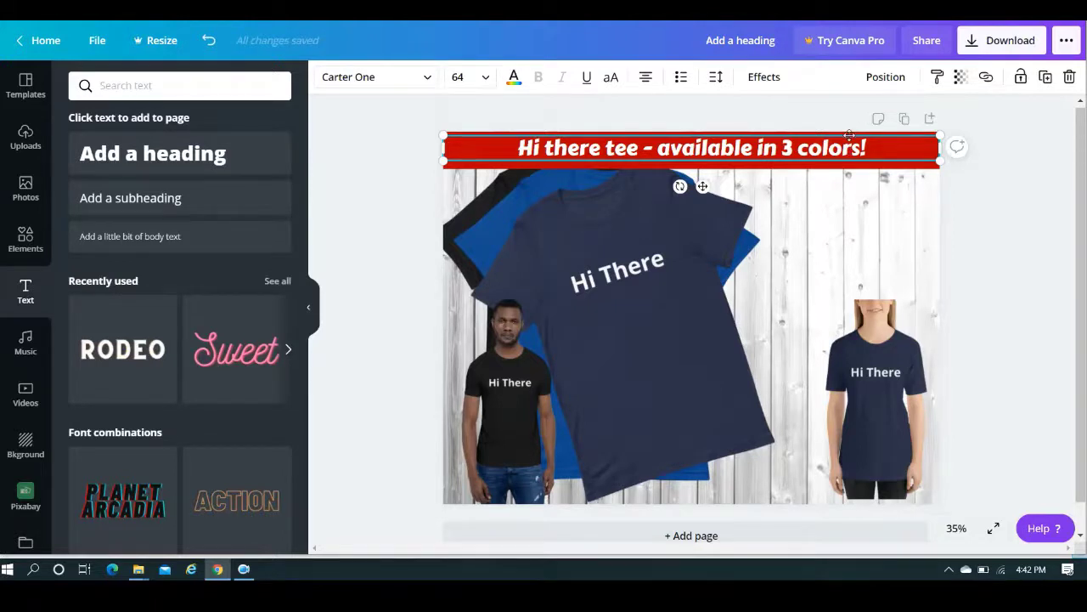
# Step: Center the heading, move the woman photo off the page, and enlarge the man at the lower right
pyautogui.moveTo(850, 134); pyautogui.dragTo(850, 137)
pyautogui.click(1034, 160)
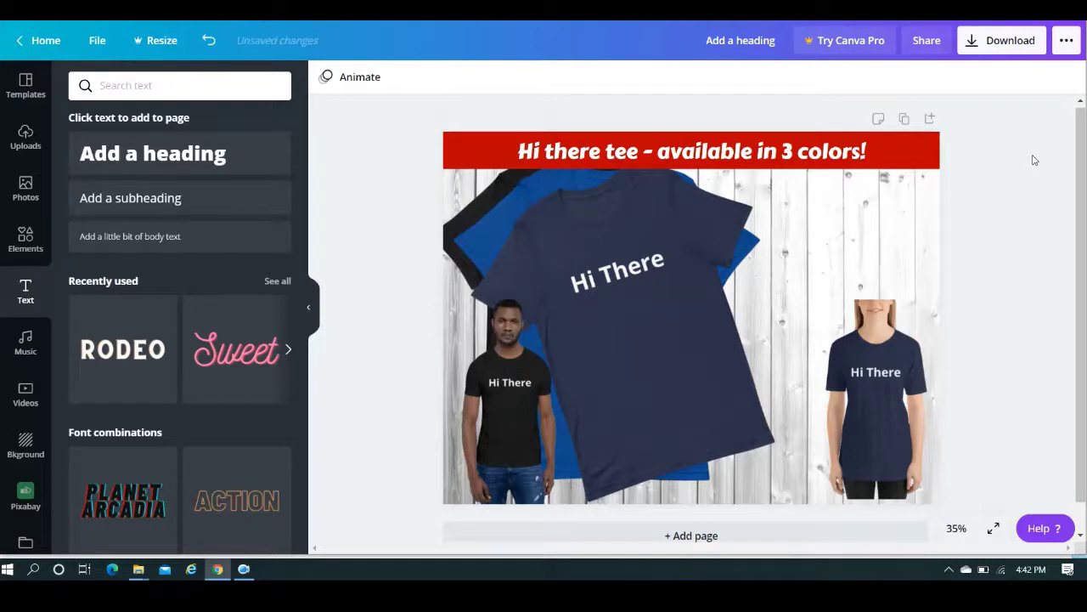
pyautogui.click(886, 349)
pyautogui.moveTo(886, 349); pyautogui.dragTo(417, 356)
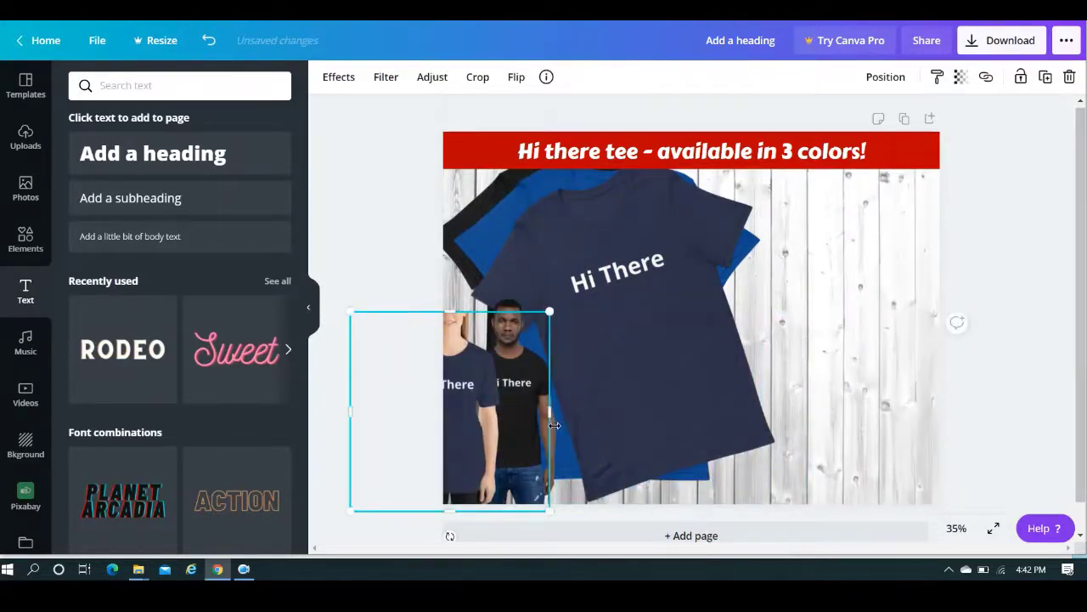
pyautogui.click(515, 414)
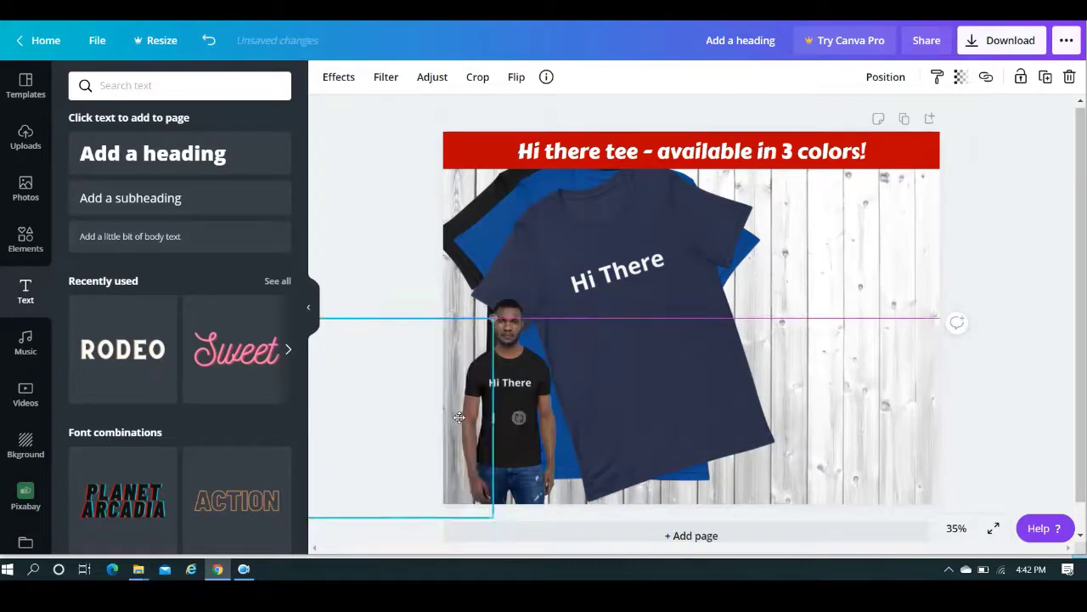
pyautogui.moveTo(531, 413); pyautogui.dragTo(902, 407)
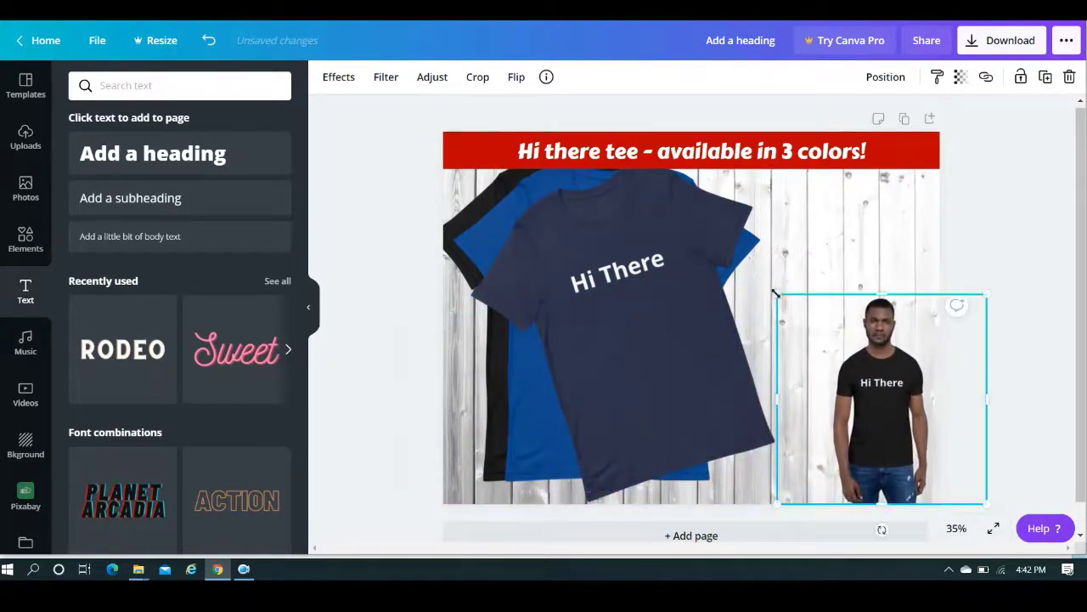
pyautogui.moveTo(777, 294); pyautogui.dragTo(728, 231)
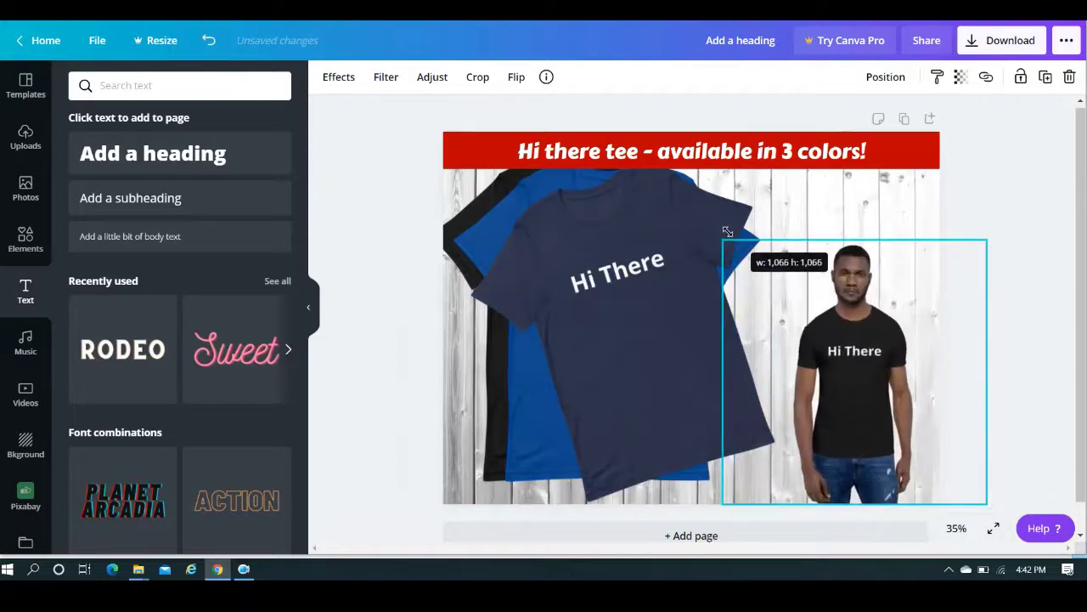
pyautogui.click(1016, 162)
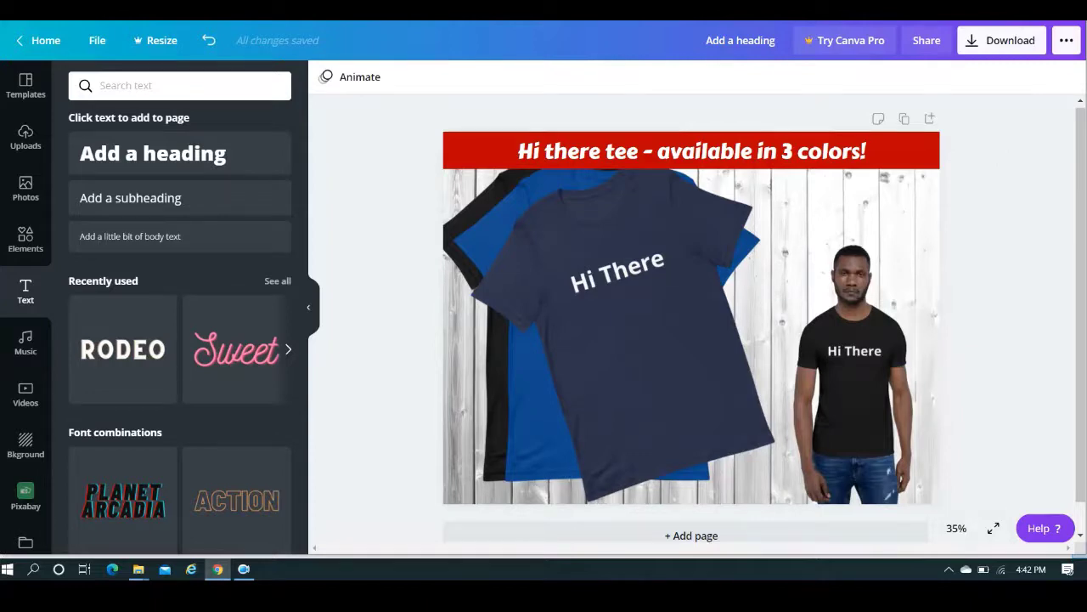
pyautogui.hotkey('ctrl', 'Tab')
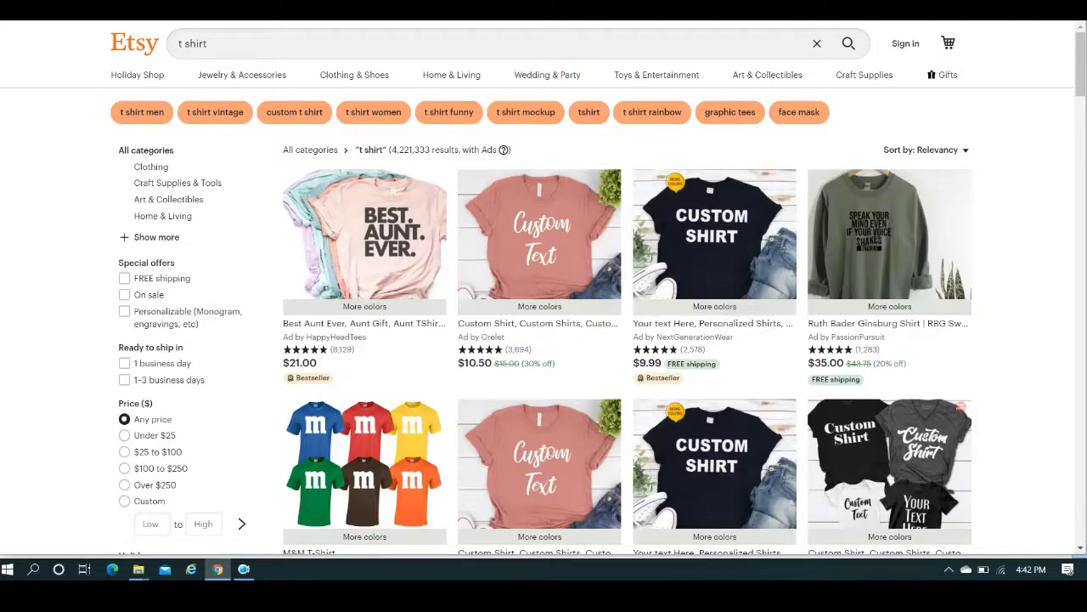
pyautogui.hotkey('ctrl', 'shift', 'Tab')
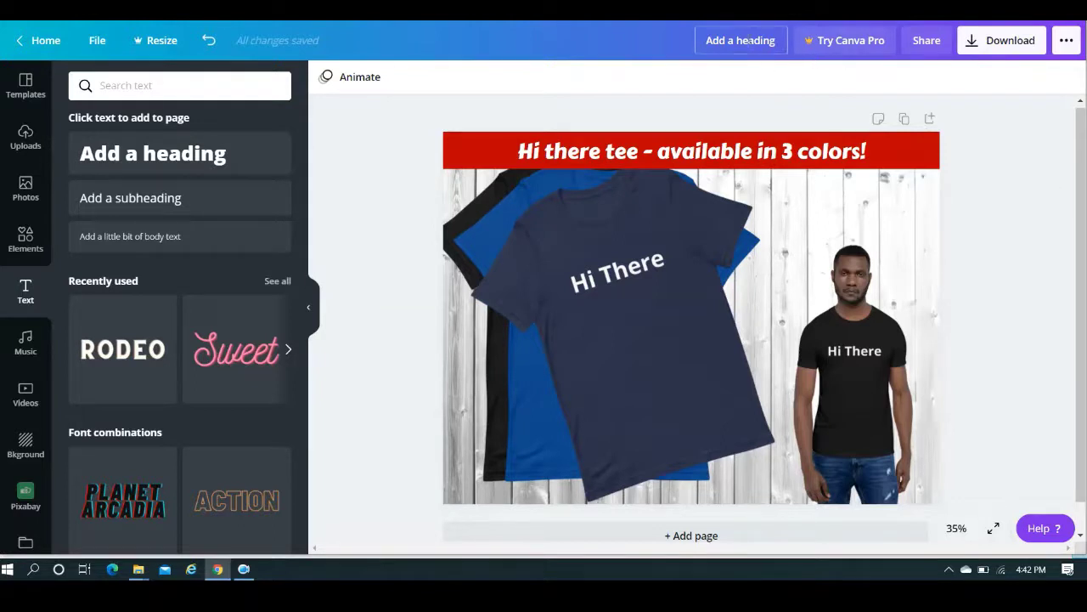
# Step: Replace the 'Add a heading' title with 'hi there tee mockup'
pyautogui.click(751, 40)
pyautogui.write('hi there')
pyautogui.press('BackSpace')
pyautogui.press('BackSpace')
pyautogui.press('BackSpace')
pyautogui.press('BackSpace')
pyautogui.press('BackSpace')
pyautogui.press('BackSpace')
pyautogui.press('BackSpace')
pyautogui.press('BackSpace')
pyautogui.press('BackSpace')
pyautogui.press('BackSpace')
pyautogui.press('BackSpace')
pyautogui.press('BackSpace')
pyautogui.press('BackSpace')
pyautogui.press('BackSpace')
pyautogui.press('BackSpace')
pyautogui.press('BackSpace')
pyautogui.write('hi ther')
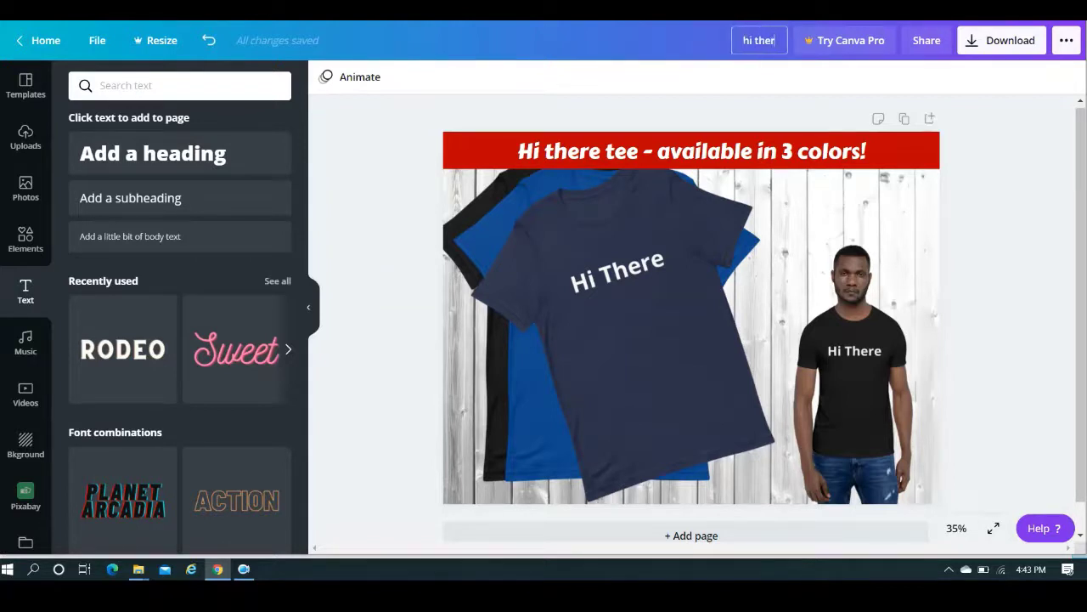
pyautogui.write('e tee mockup')
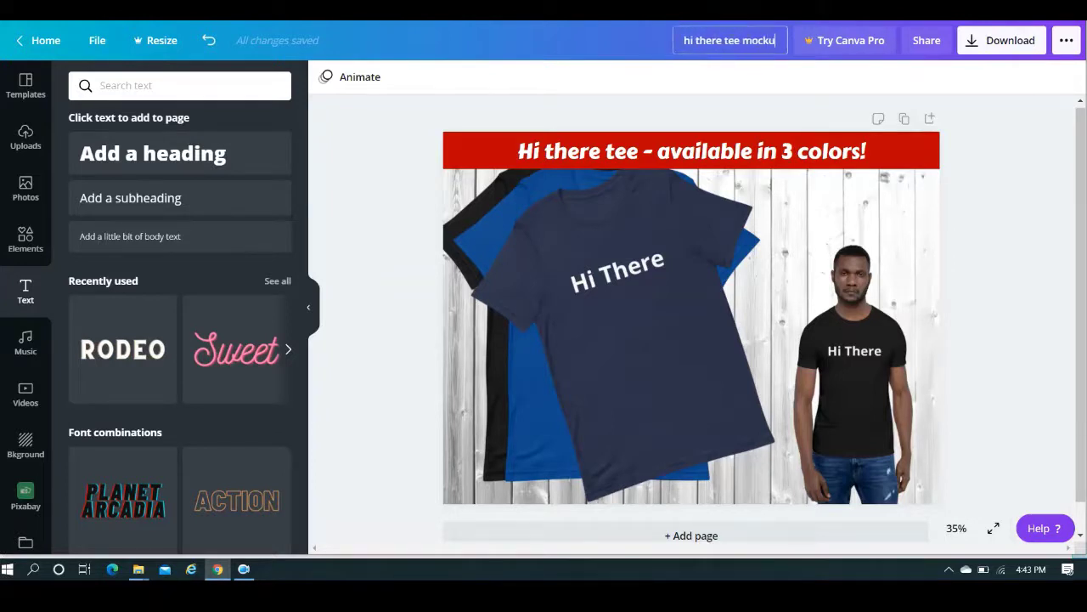
pyautogui.click(1013, 197)
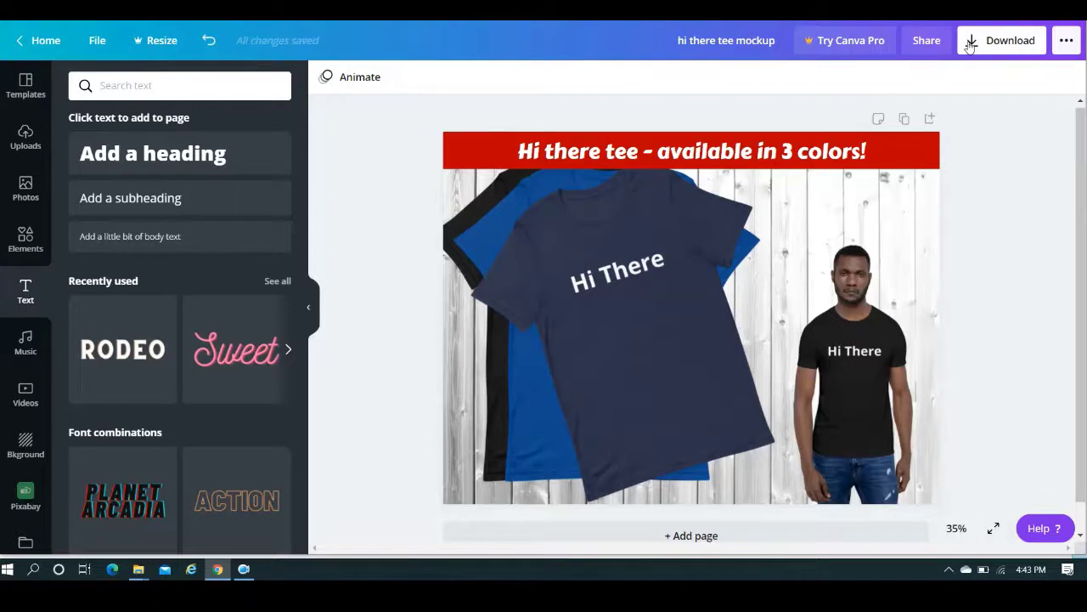